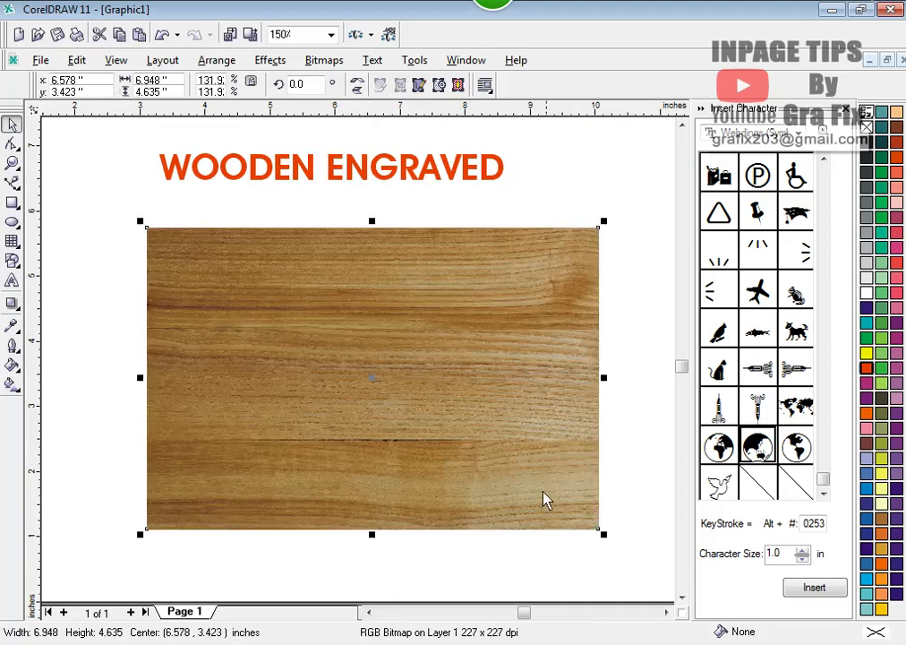
Reposition the wood bitmap, place the airplane symbol on it and enlarge the airplane to about 2.77 by 3.13 inches.
{"action": "left_click_drag", "start_coordinate": [533, 477], "coordinate": [511, 463]}
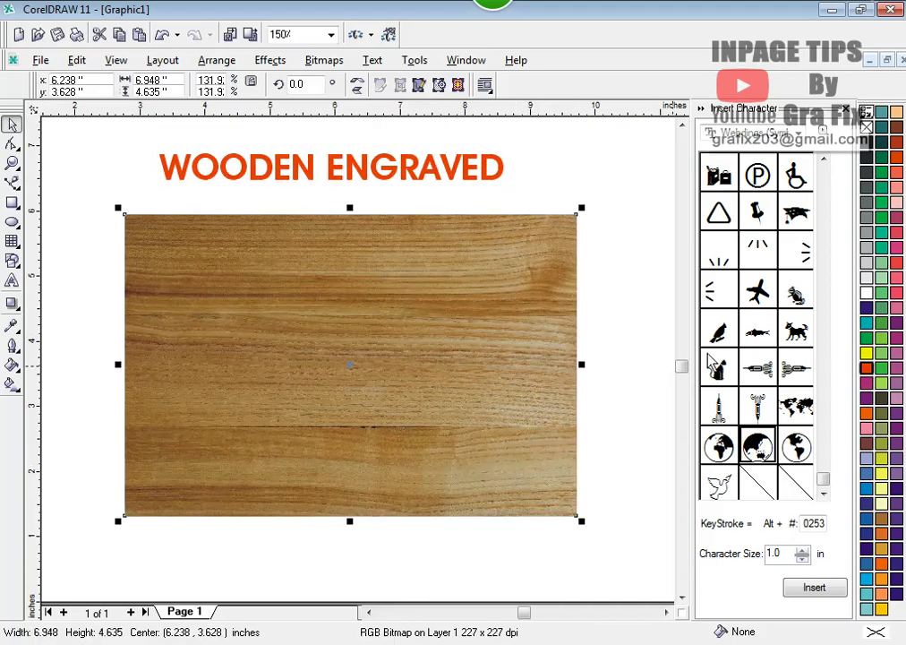
{"action": "left_click", "coordinate": [766, 298]}
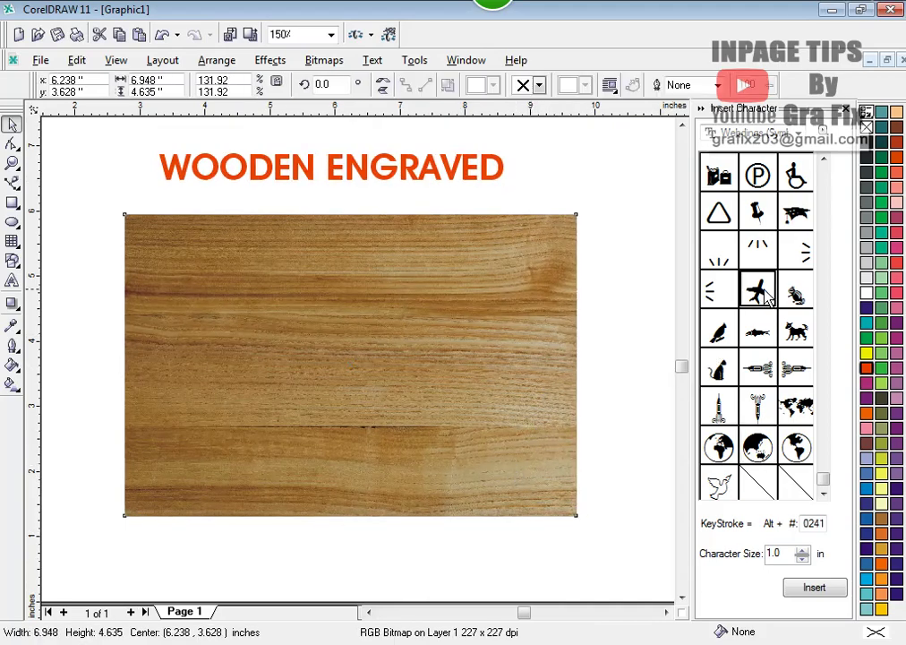
{"action": "left_click_drag", "start_coordinate": [338, 341], "coordinate": [498, 481]}
{"action": "left_click_drag", "start_coordinate": [424, 419], "coordinate": [390, 382]}
{"action": "left_click_drag", "start_coordinate": [421, 450], "coordinate": [479, 499]}
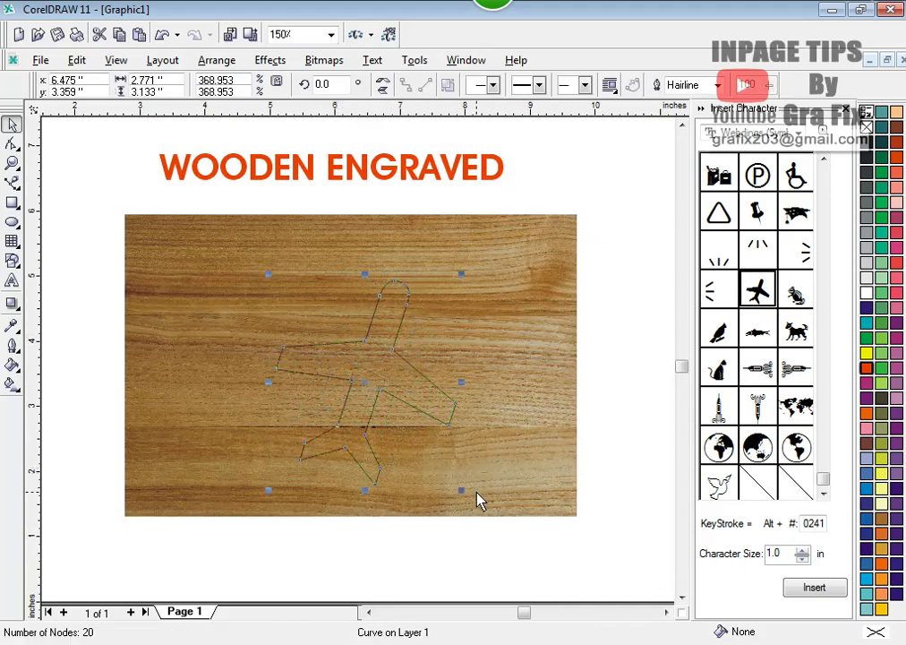
Center the wood bitmap and the airplane on the page, and move the WOODEN ENGRAVED heading up clear of the wood.
{"action": "left_click", "coordinate": [532, 399]}
{"action": "key", "text": "p"}
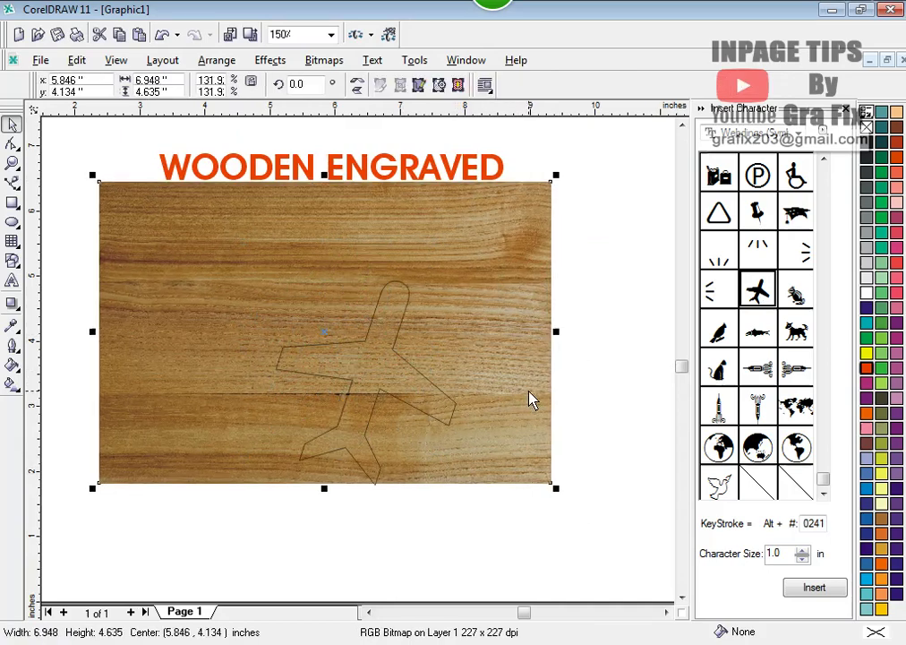
{"action": "left_click", "coordinate": [383, 346]}
{"action": "key", "text": "p"}
{"action": "left_click_drag", "start_coordinate": [403, 172], "coordinate": [403, 155]}
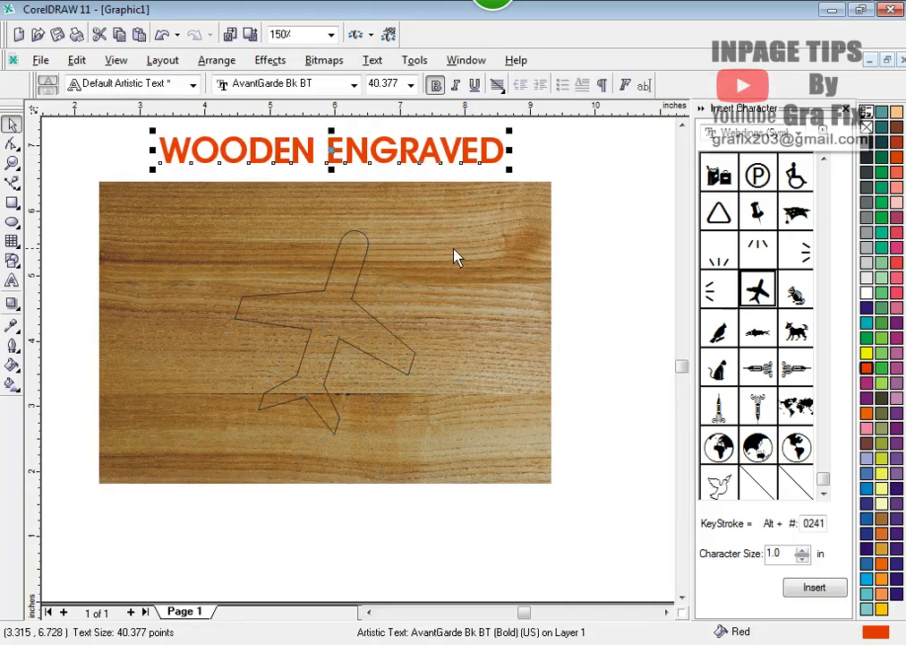
{"action": "left_click", "coordinate": [588, 248]}
Draw a rectangle about 6.45 by 4.25 inches around the airplane, just inside the wood bitmap's edges.
{"action": "left_click", "coordinate": [327, 294]}
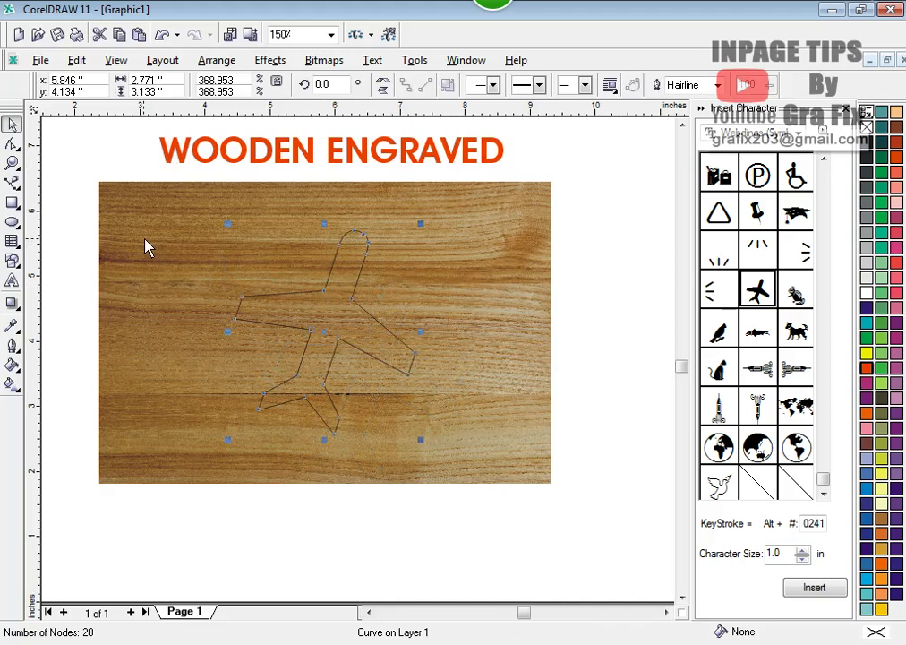
{"action": "key", "text": "F6"}
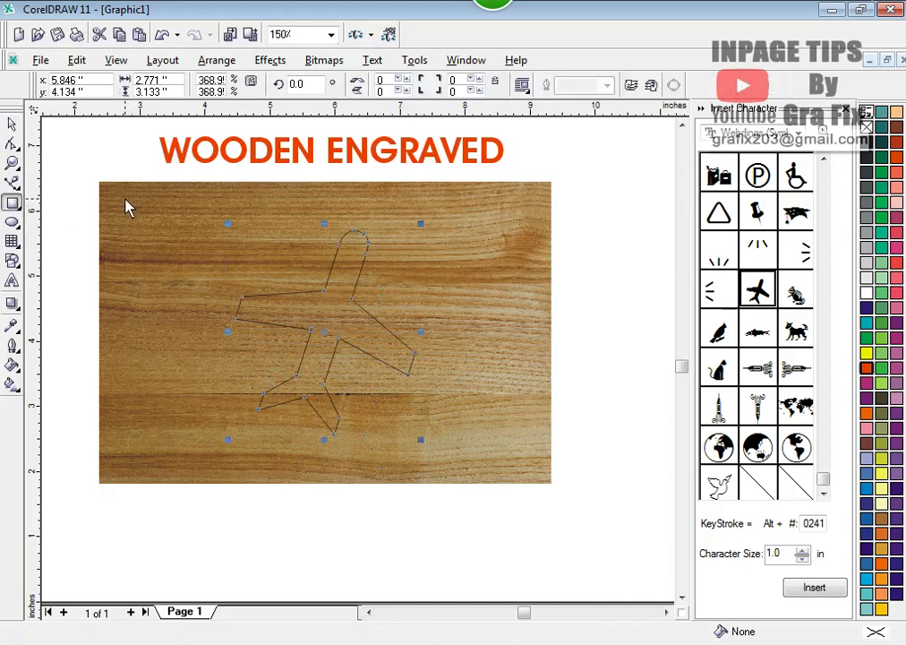
{"action": "left_click_drag", "start_coordinate": [118, 198], "coordinate": [539, 481]}
{"action": "left_click", "coordinate": [12, 124]}
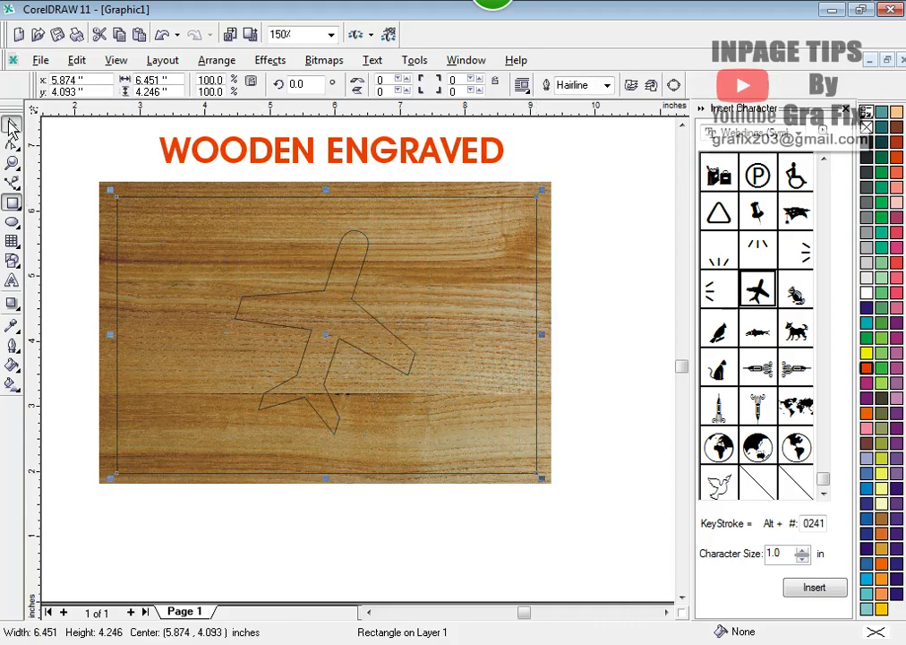
{"action": "left_click", "coordinate": [67, 185]}
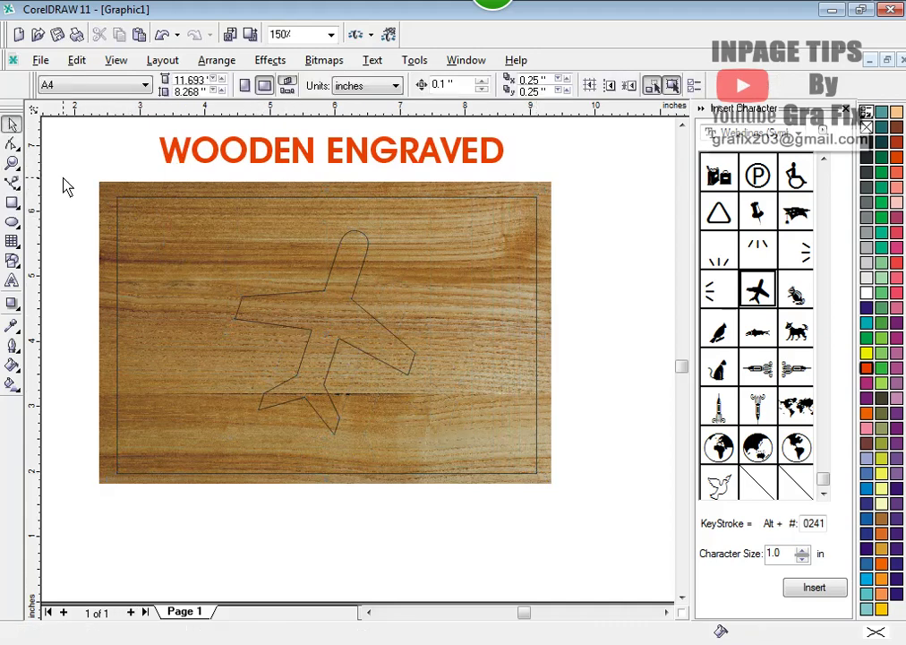
Select the rectangle and the airplane together and combine them into one curve at their original position.
{"action": "left_click_drag", "start_coordinate": [69, 182], "coordinate": [548, 508]}
{"action": "left_click_drag", "start_coordinate": [325, 334], "coordinate": [350, 383]}
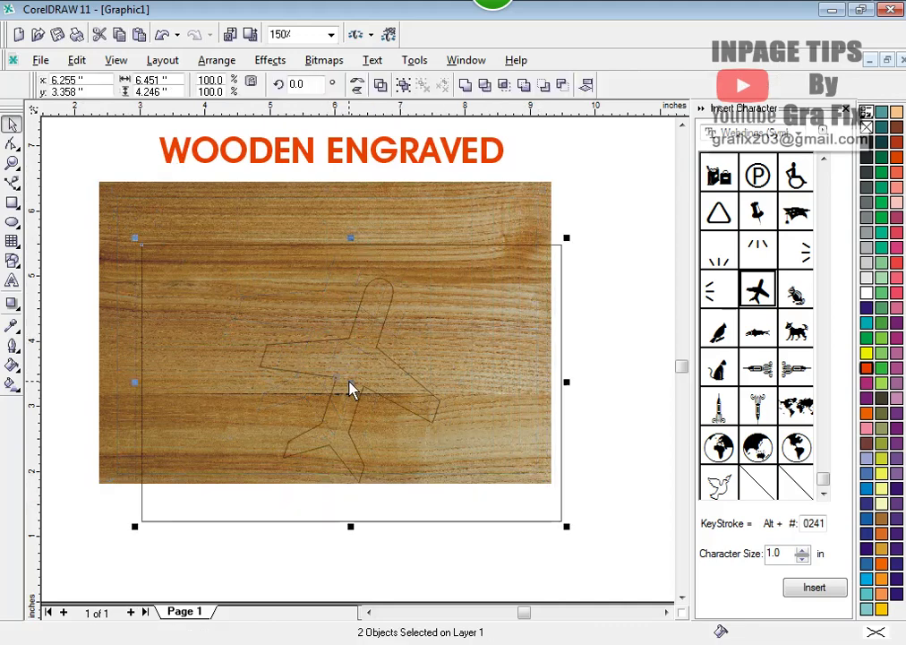
{"action": "key", "text": "ctrl+z"}
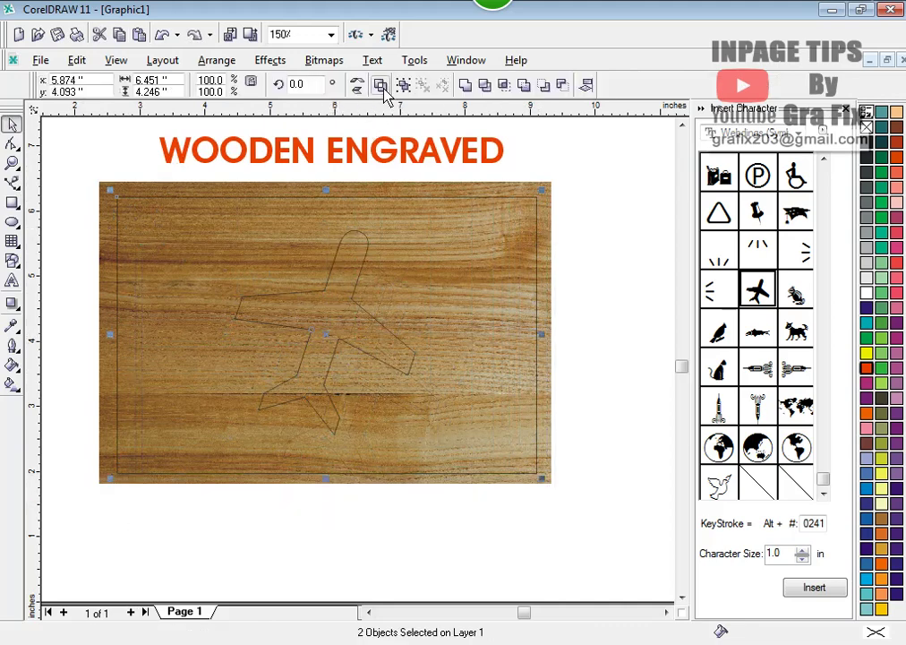
{"action": "left_click", "coordinate": [386, 93]}
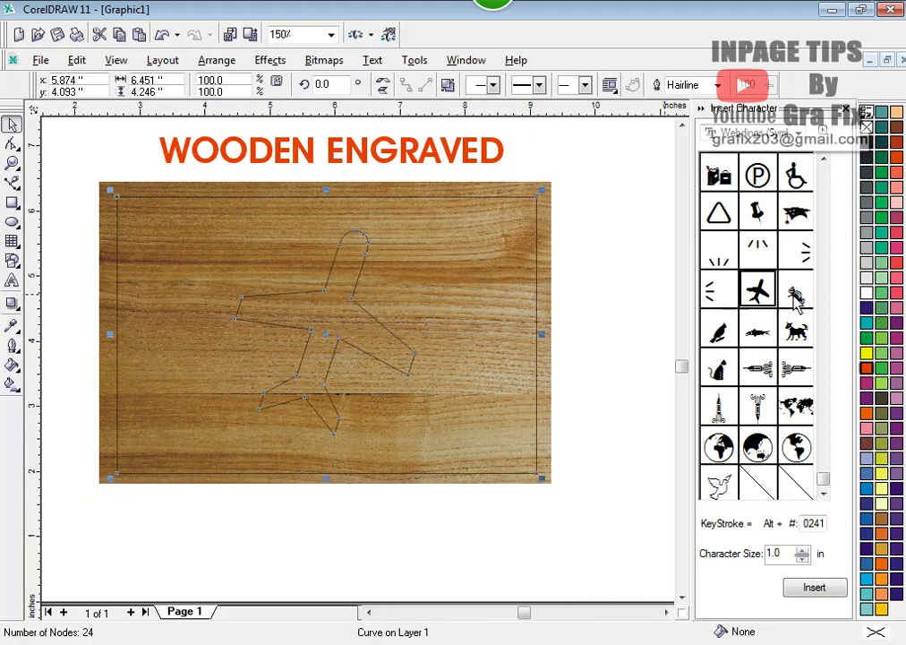
Try a white fill and a move on the combined curve, undoing each one.
{"action": "left_click", "coordinate": [868, 293]}
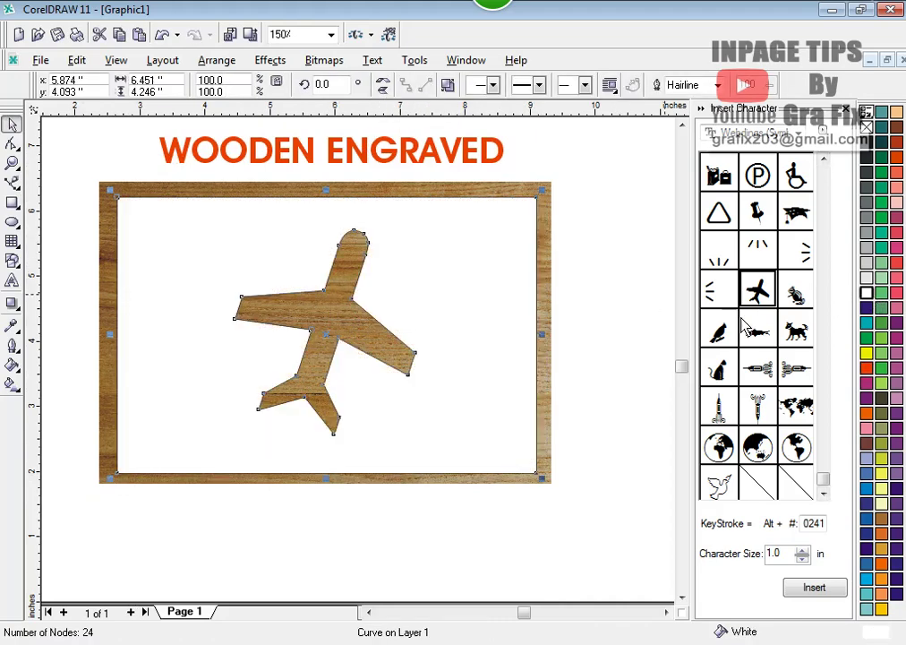
{"action": "key", "text": "ctrl+z"}
{"action": "left_click_drag", "start_coordinate": [498, 258], "coordinate": [537, 381]}
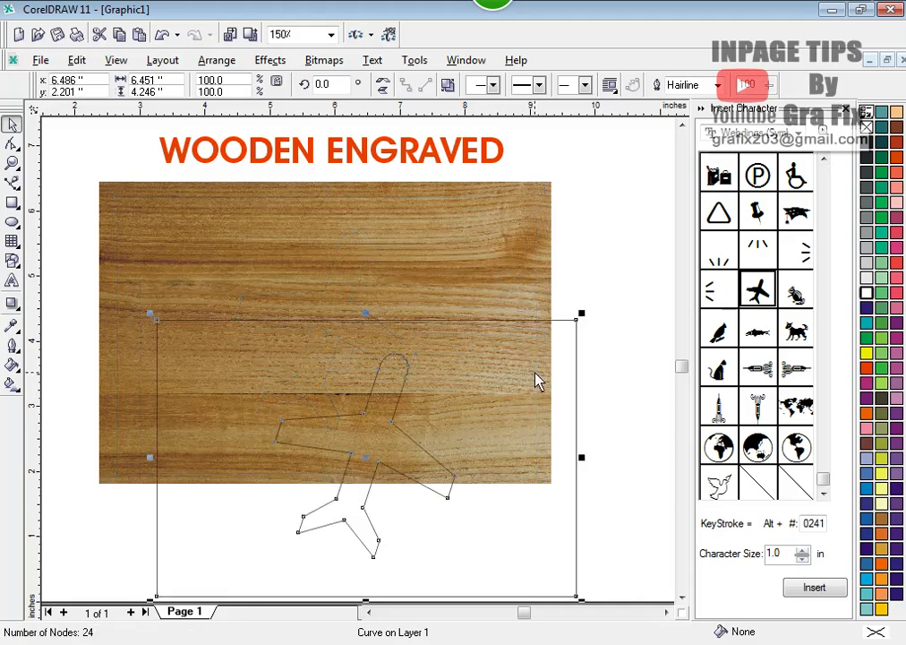
{"action": "key", "text": "ctrl+z"}
Place a copy of the wood bitmap offset down and to the right of the original.
{"action": "left_click", "coordinate": [634, 249]}
{"action": "left_click_drag", "start_coordinate": [545, 197], "coordinate": [616, 405]}
Darken the original wood bitmap with Brightness -11, Contrast 0 and Intensity 6.
{"action": "left_click", "coordinate": [550, 215]}
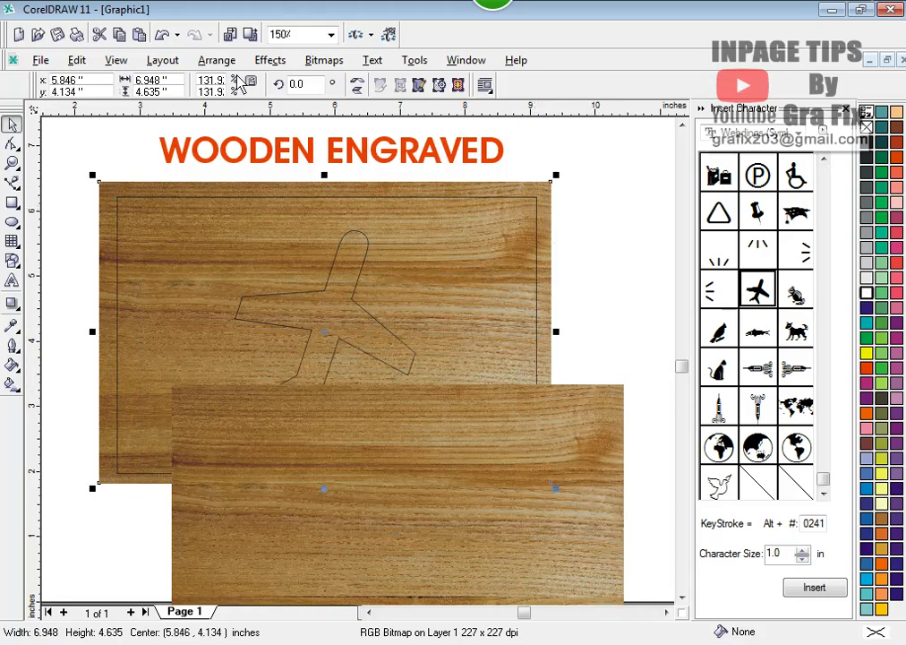
{"action": "left_click", "coordinate": [271, 60]}
{"action": "mouse_move", "coordinate": [296, 87]}
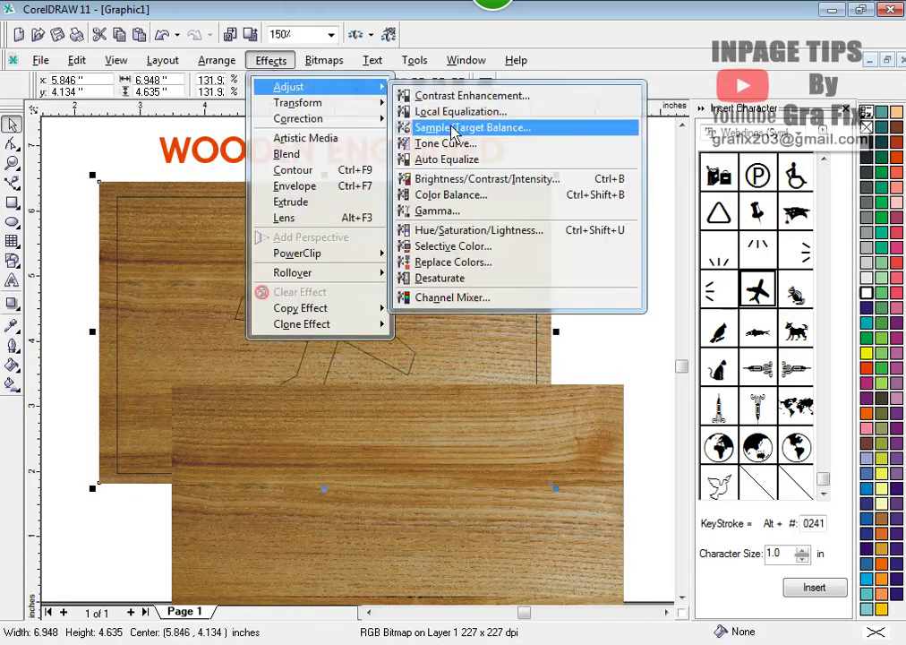
{"action": "left_click", "coordinate": [466, 179]}
{"action": "left_click_drag", "start_coordinate": [471, 246], "coordinate": [618, 164]}
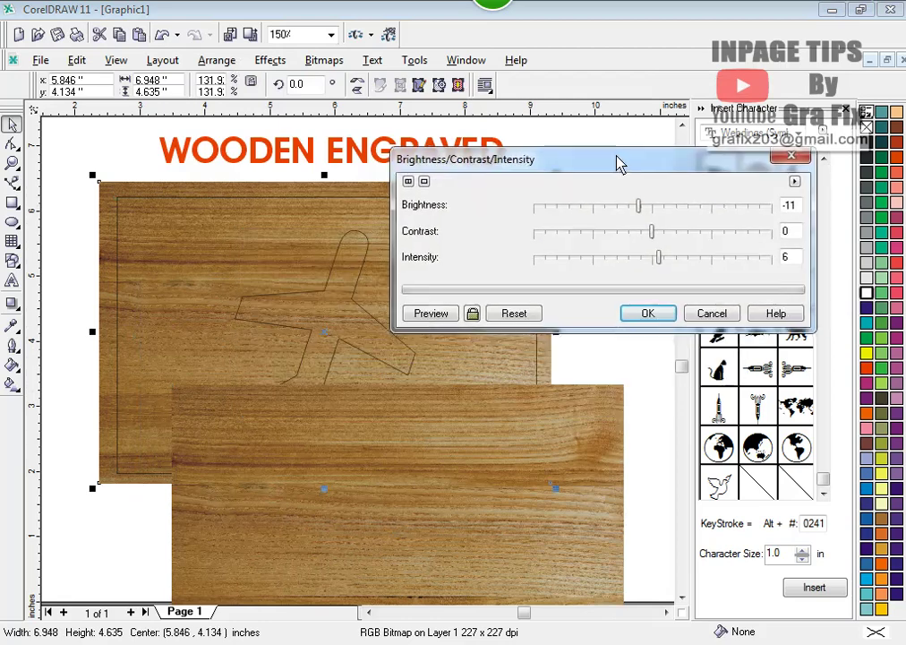
{"action": "left_click_drag", "start_coordinate": [648, 212], "coordinate": [625, 213]}
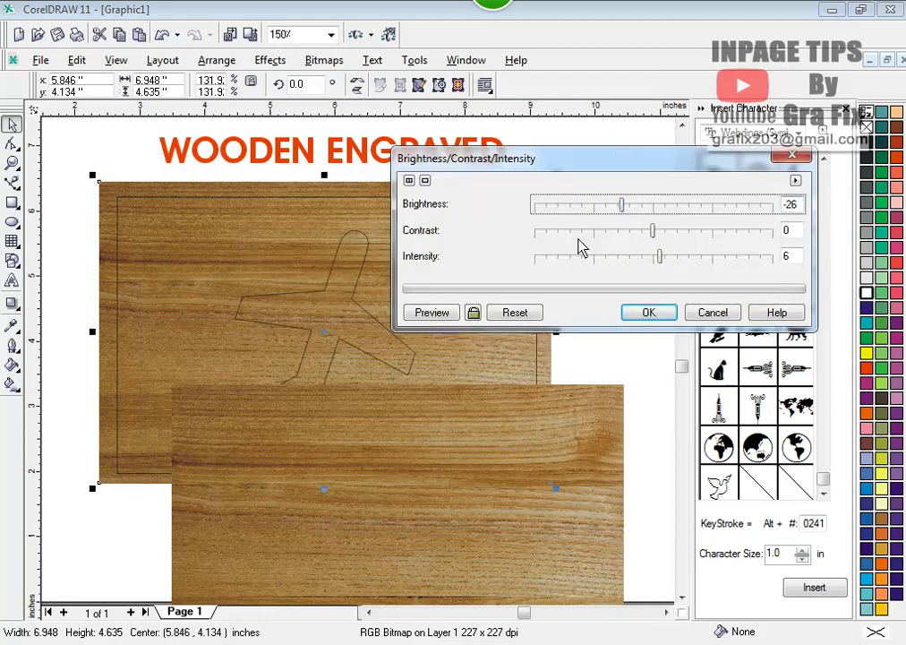
{"action": "left_click", "coordinate": [474, 313]}
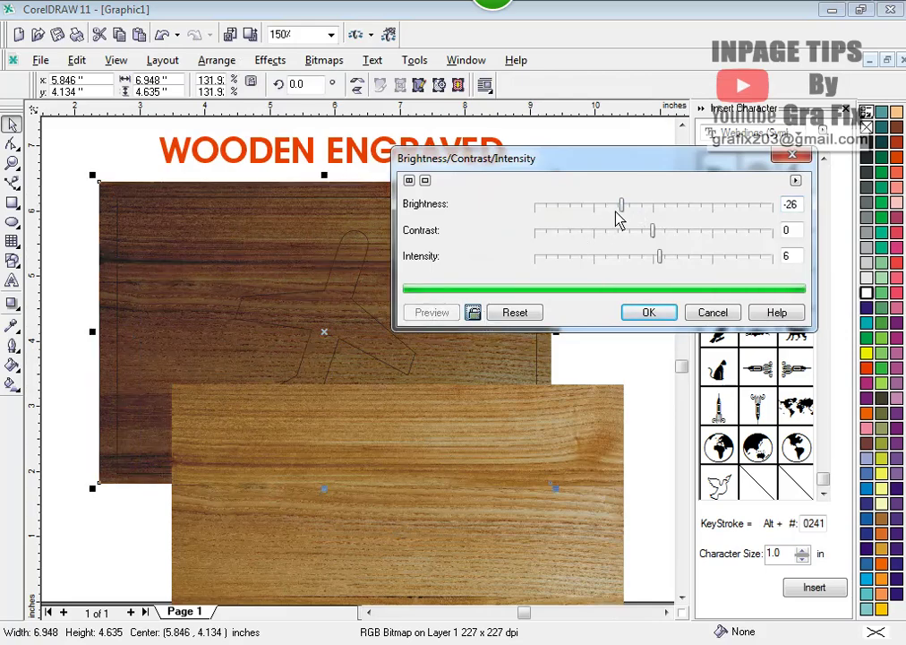
{"action": "left_click_drag", "start_coordinate": [621, 208], "coordinate": [642, 210]}
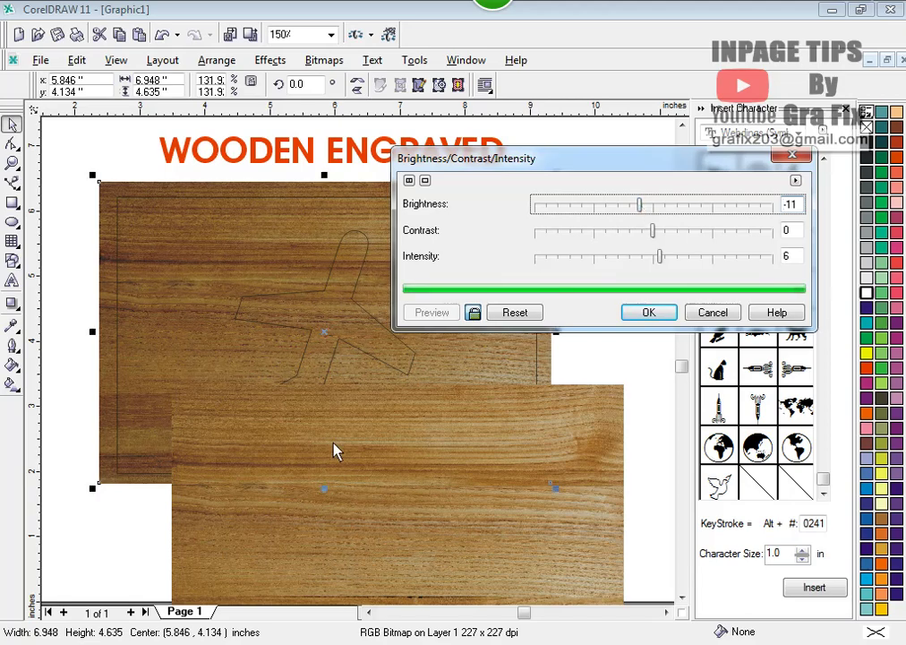
{"action": "left_click", "coordinate": [650, 314]}
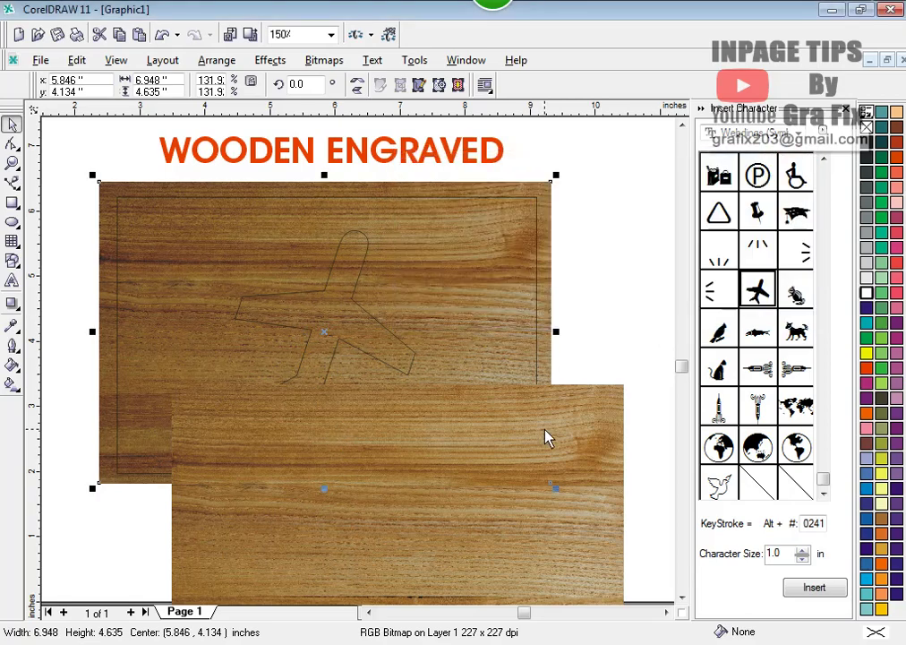
Move the copied wood bitmap further down and PowerClip it inside the combined rectangle-and-airplane curve.
{"action": "left_click_drag", "start_coordinate": [548, 438], "coordinate": [673, 641]}
{"action": "left_click", "coordinate": [271, 60]}
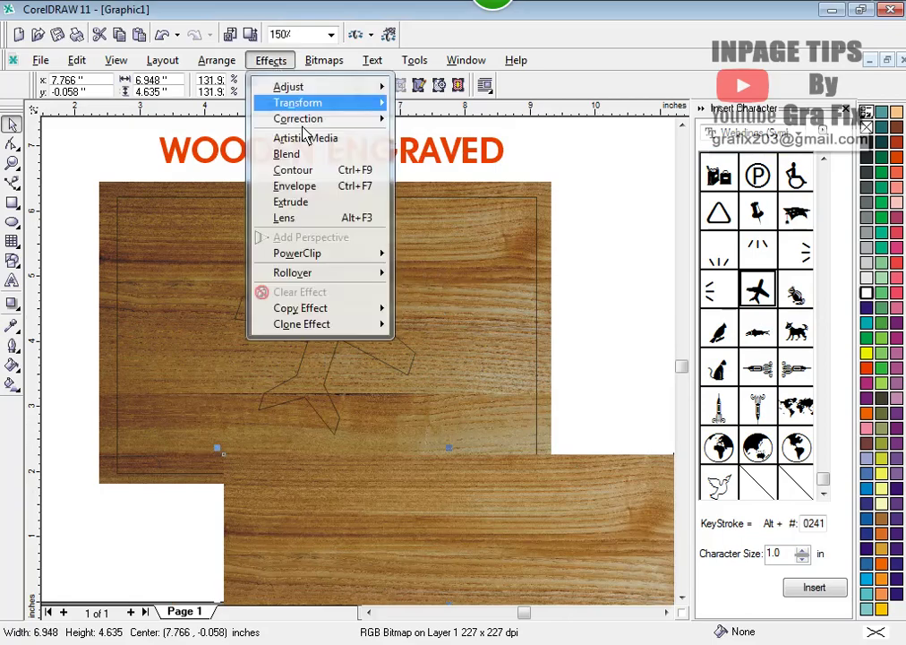
{"action": "mouse_move", "coordinate": [341, 253]}
{"action": "left_click", "coordinate": [426, 263]}
{"action": "left_click", "coordinate": [256, 250]}
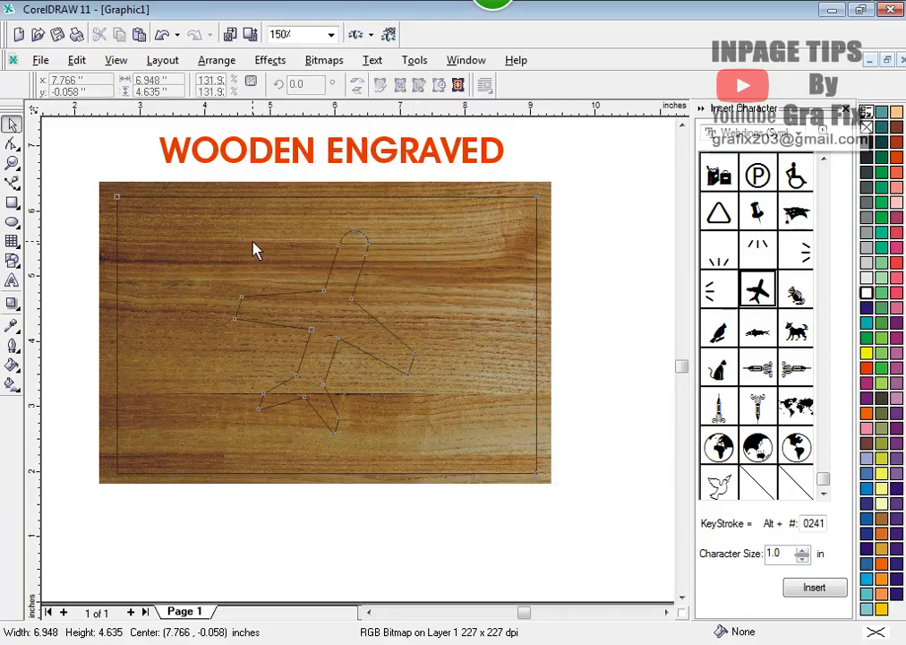
Edit the PowerClip contents to center the wood bitmap on the page, and finish editing.
{"action": "right_click", "coordinate": [256, 250]}
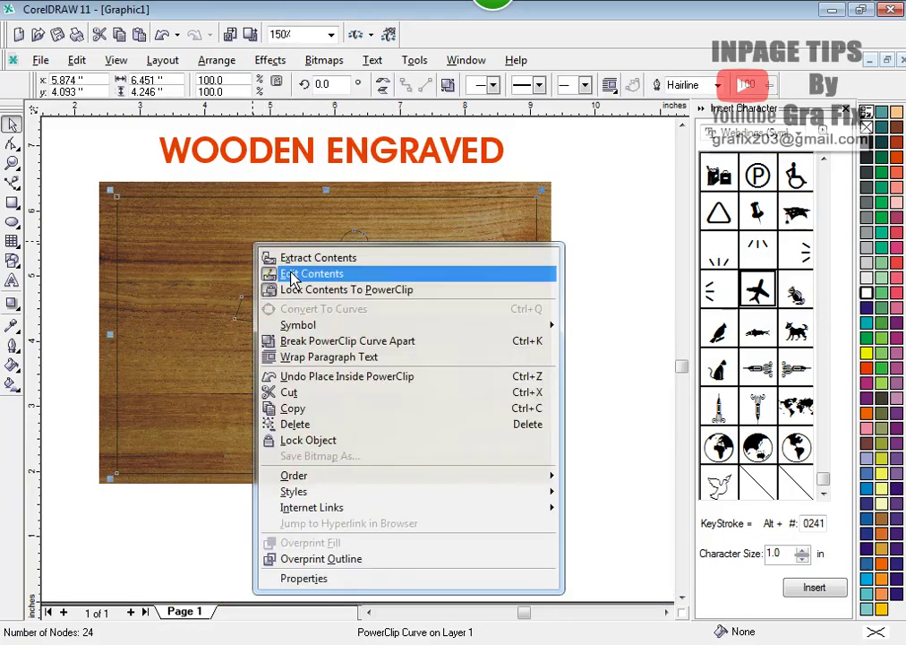
{"action": "left_click", "coordinate": [285, 274]}
{"action": "key", "text": "p"}
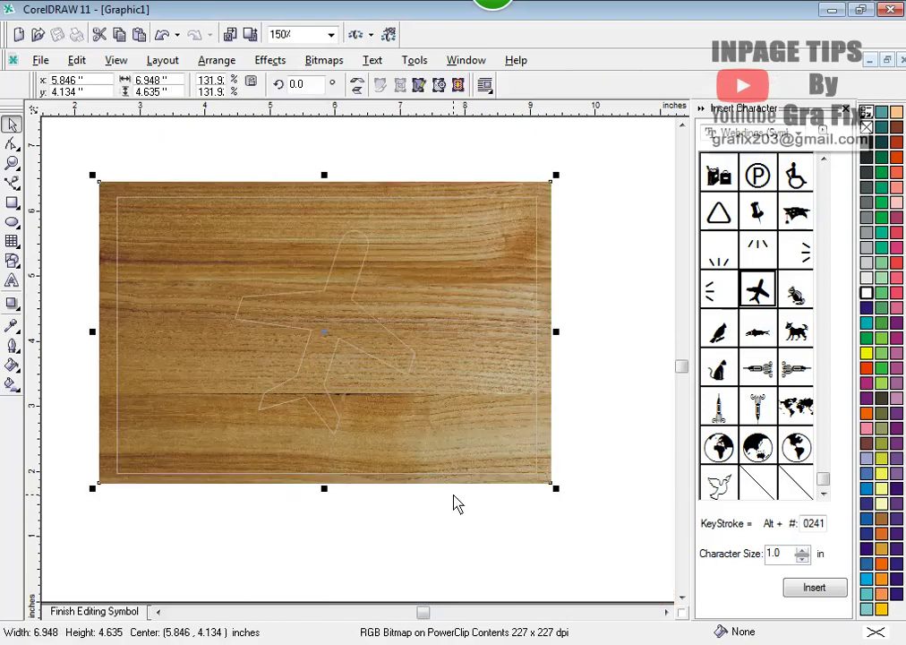
{"action": "right_click", "coordinate": [283, 242]}
{"action": "left_click", "coordinate": [328, 268]}
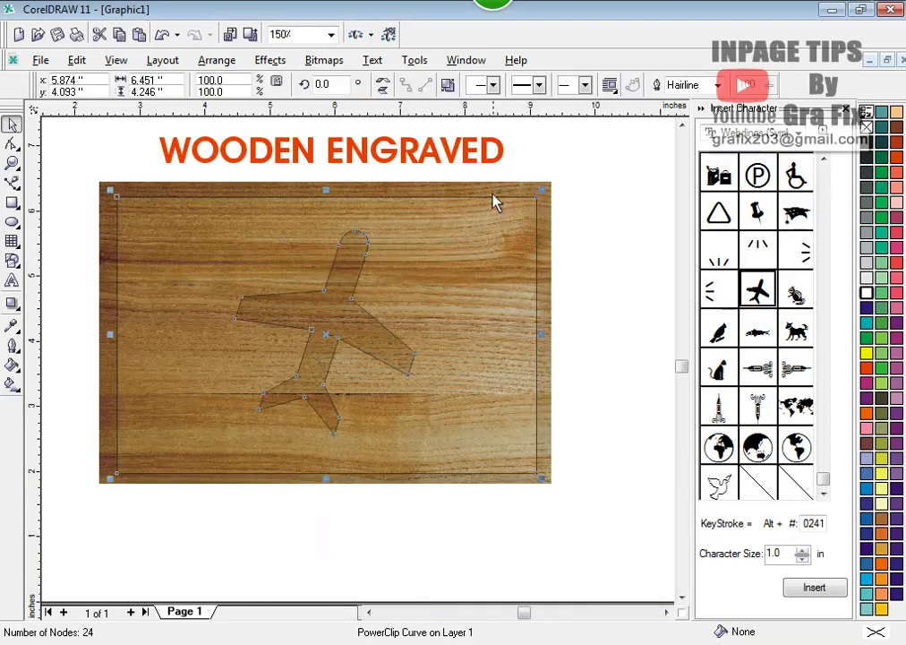
Remove the outline from the PowerClip curve and deselect it.
{"action": "left_click", "coordinate": [588, 316]}
{"action": "left_click", "coordinate": [536, 234]}
{"action": "left_click", "coordinate": [662, 249]}
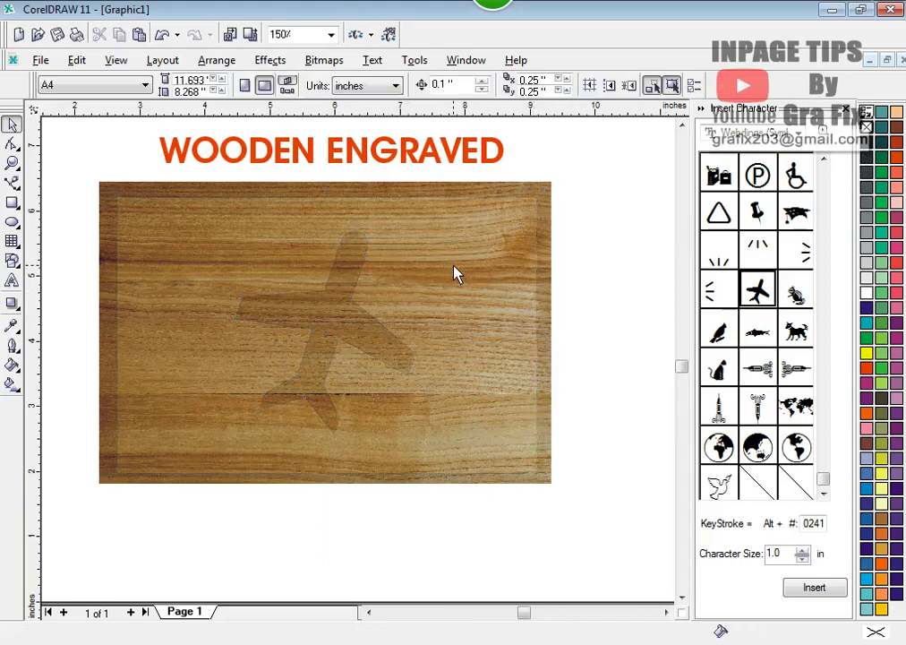
Add an interactive drop shadow to the PowerClip curve, running from its lower edge up to its upper edge.
{"action": "left_click", "coordinate": [484, 258]}
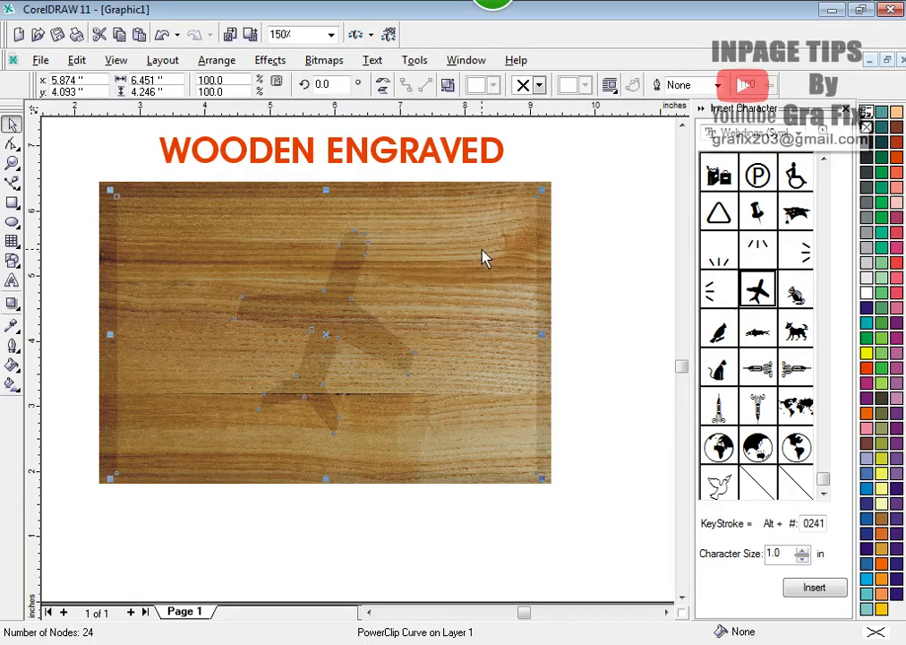
{"action": "left_click", "coordinate": [11, 303]}
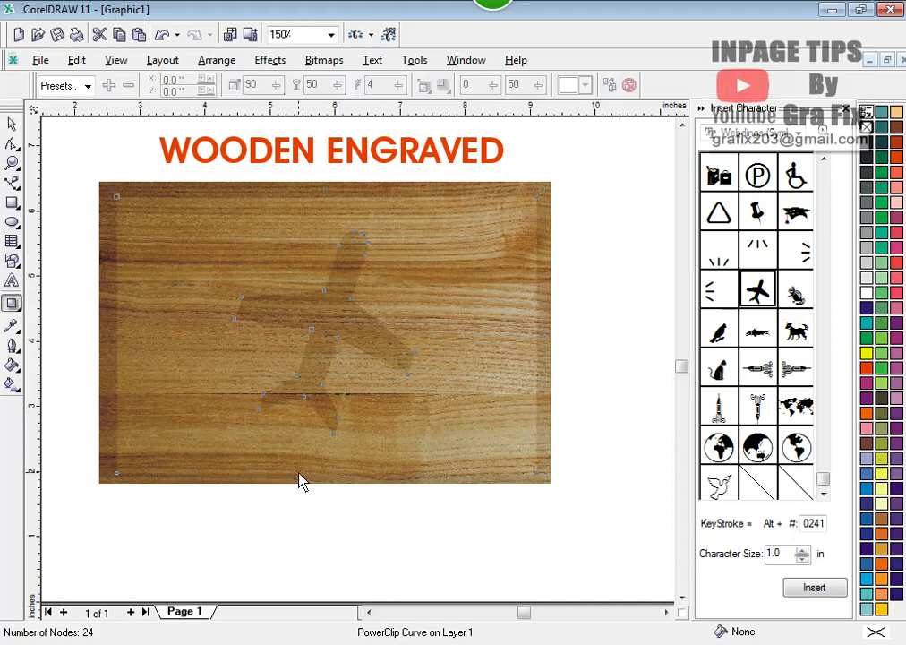
{"action": "left_click_drag", "start_coordinate": [325, 472], "coordinate": [327, 202]}
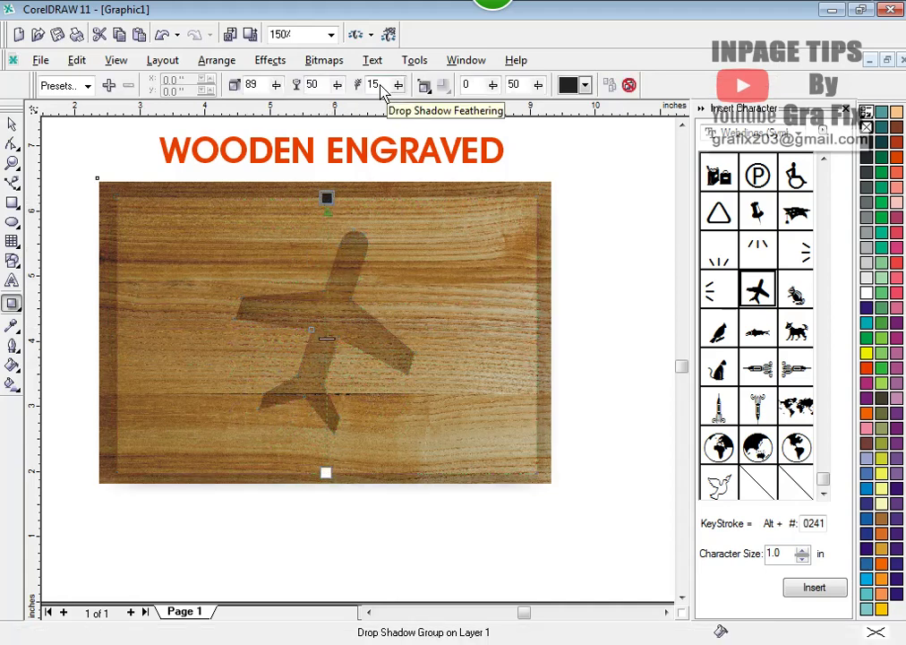
Set the drop shadow's feathering direction to Middle, edges to Inverse Squared, feathering to 5 and opacity to 70.
{"action": "left_click", "coordinate": [426, 86]}
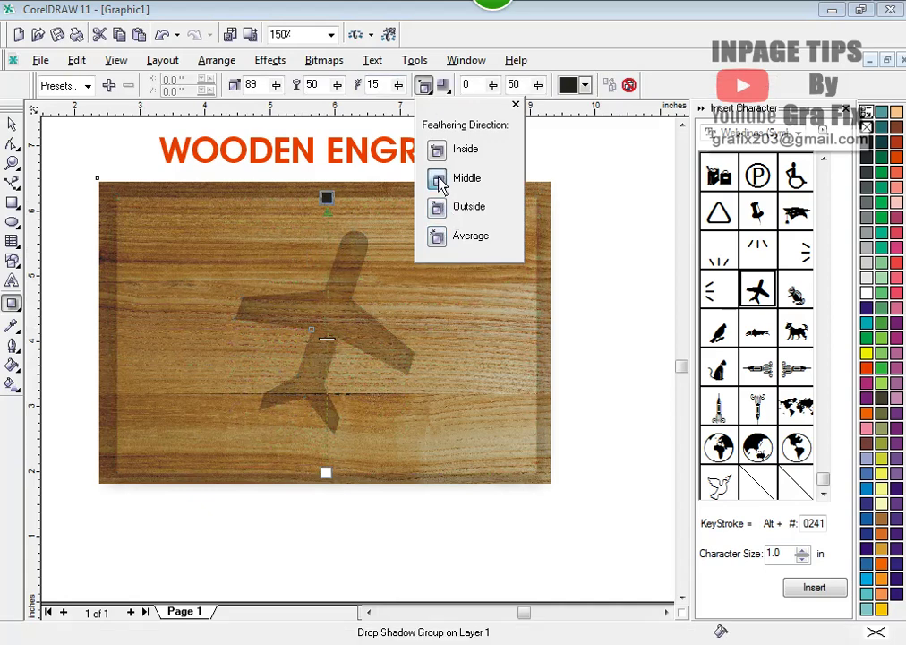
{"action": "left_click", "coordinate": [385, 88]}
{"action": "left_click", "coordinate": [445, 86]}
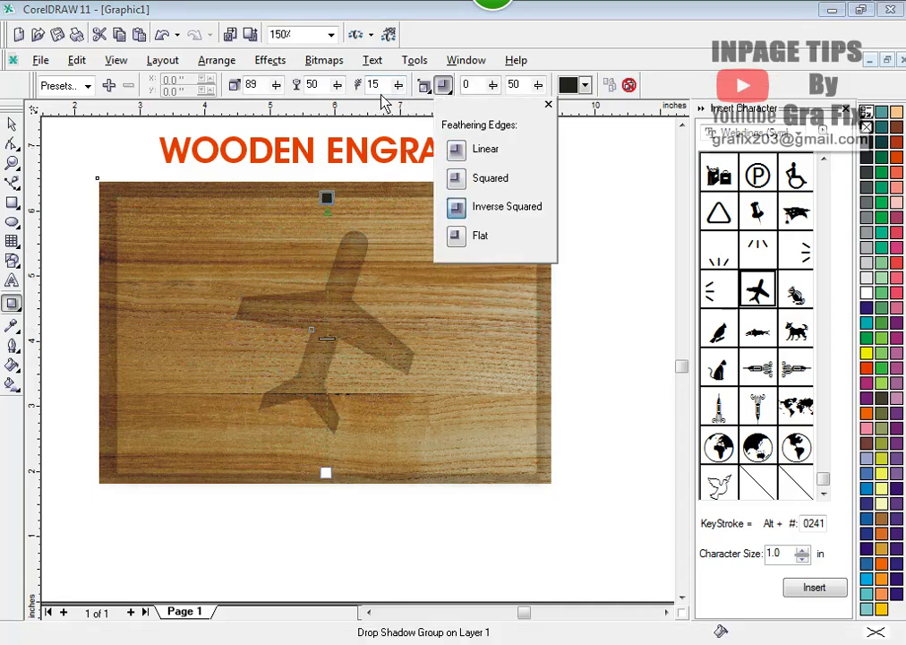
{"action": "left_click_drag", "start_coordinate": [387, 85], "coordinate": [372, 84]}
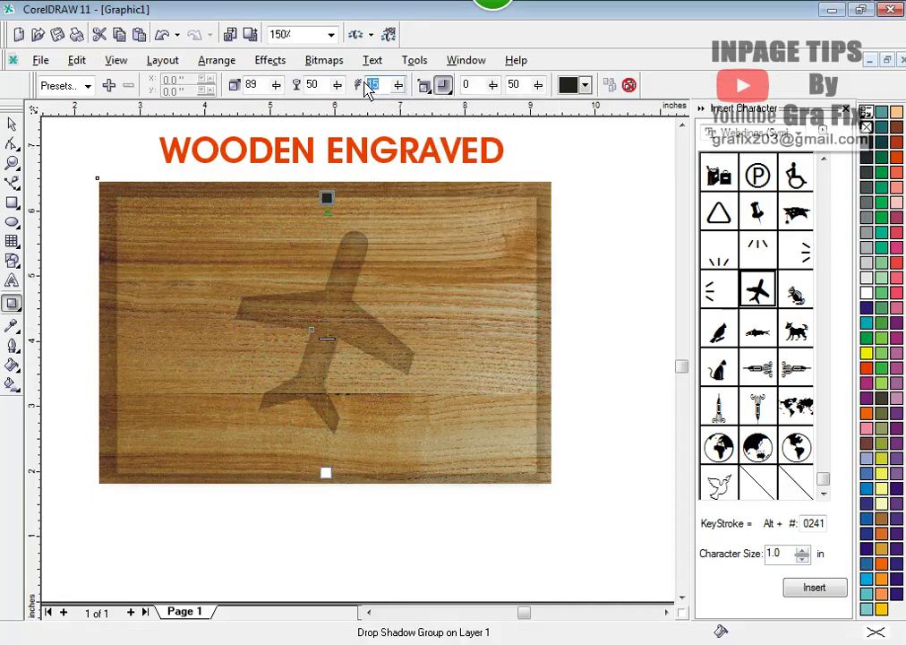
{"action": "key", "text": "Return"}
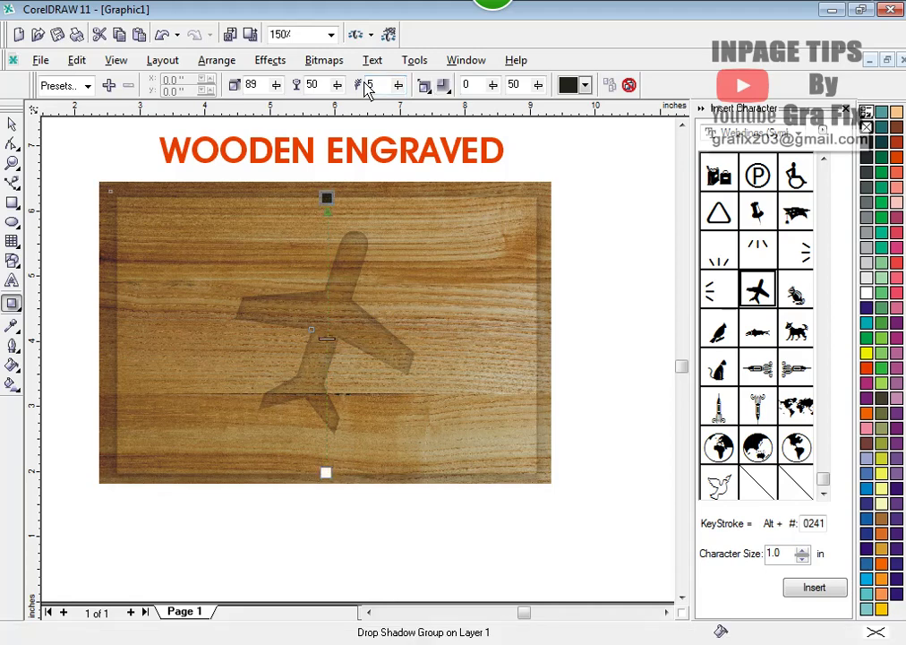
{"action": "double_click", "coordinate": [306, 85]}
{"action": "type", "text": "70"}
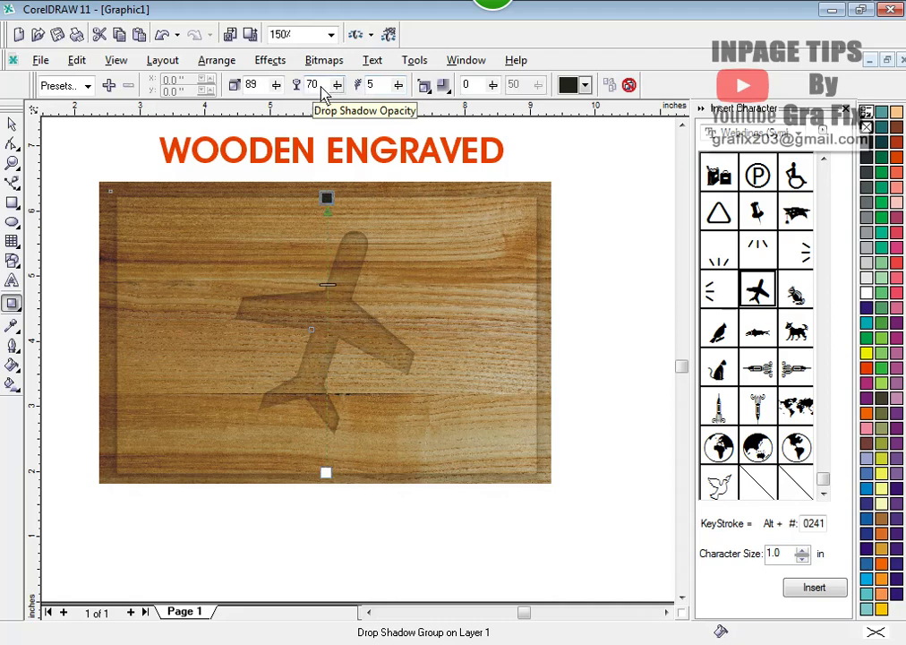
Set the airplane drop shadow's opacity to 80 and deselect it.
{"action": "double_click", "coordinate": [308, 90]}
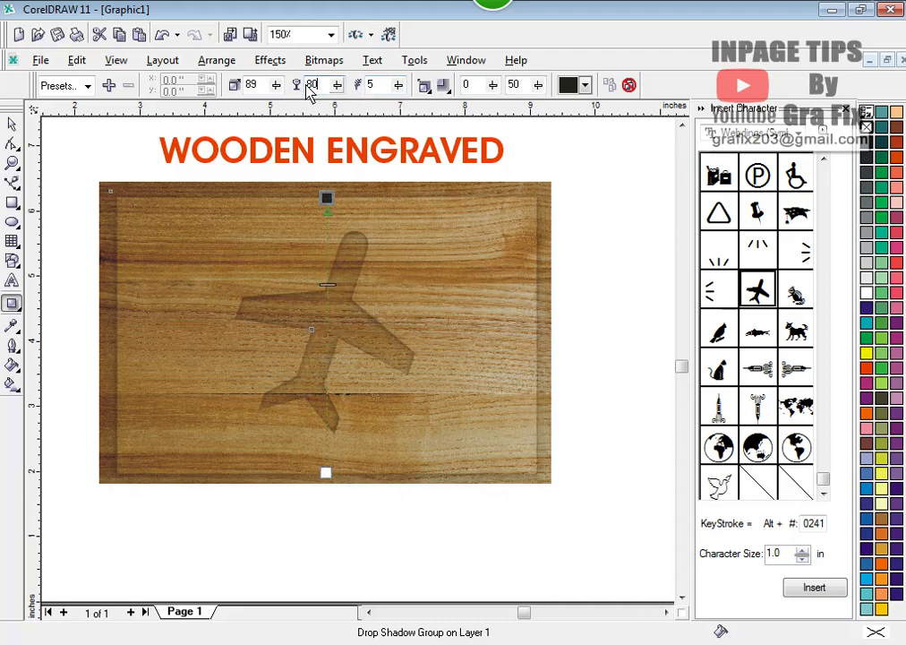
{"action": "type", "text": "80"}
{"action": "key", "text": "Return"}
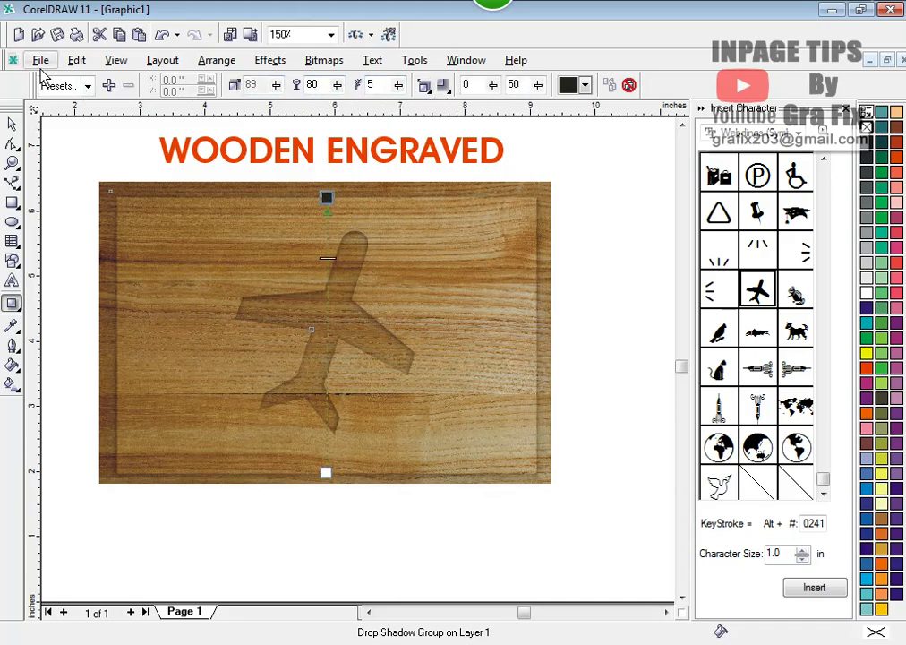
{"action": "left_click", "coordinate": [11, 123]}
{"action": "left_click", "coordinate": [603, 269]}
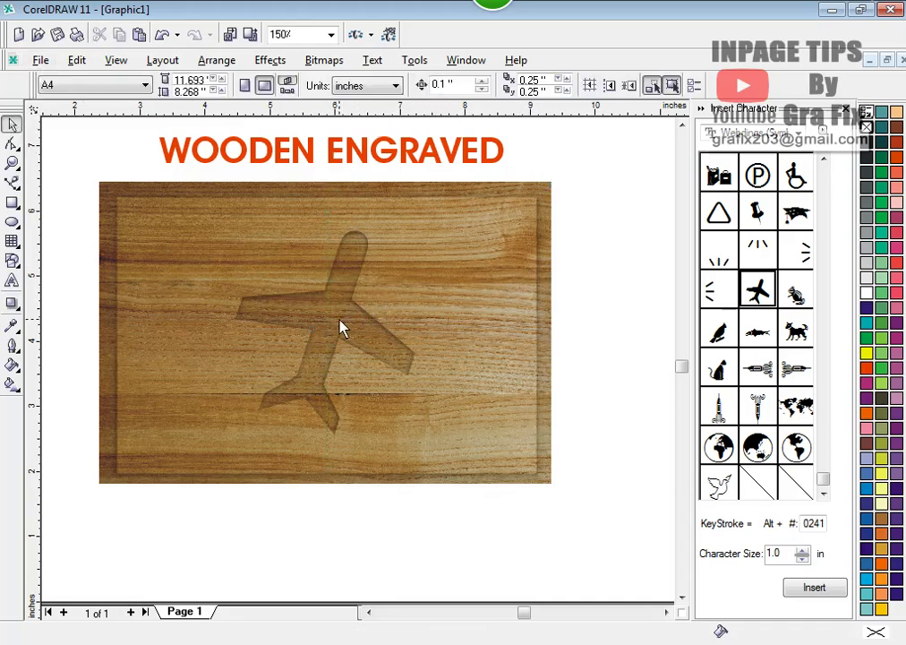
{"action": "scroll", "coordinate": [340, 326], "scroll_direction": "up", "scroll_amount": 2}
{"action": "scroll", "coordinate": [291, 309], "scroll_direction": "down", "scroll_amount": 1}
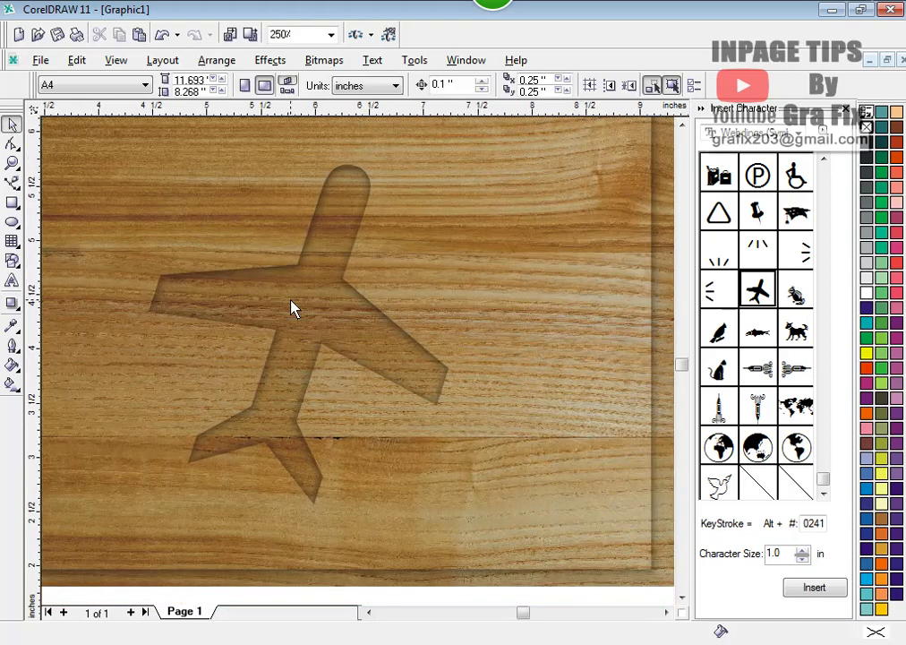
{"action": "scroll", "coordinate": [292, 309], "scroll_direction": "down", "scroll_amount": 2}
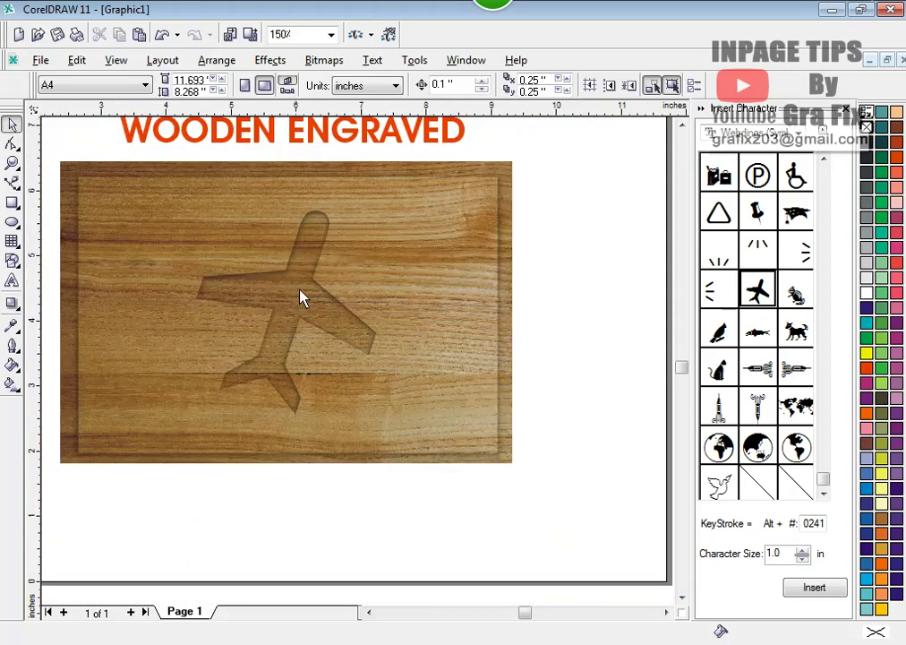
{"action": "left_click", "coordinate": [344, 266]}
{"action": "key", "text": "Delete"}
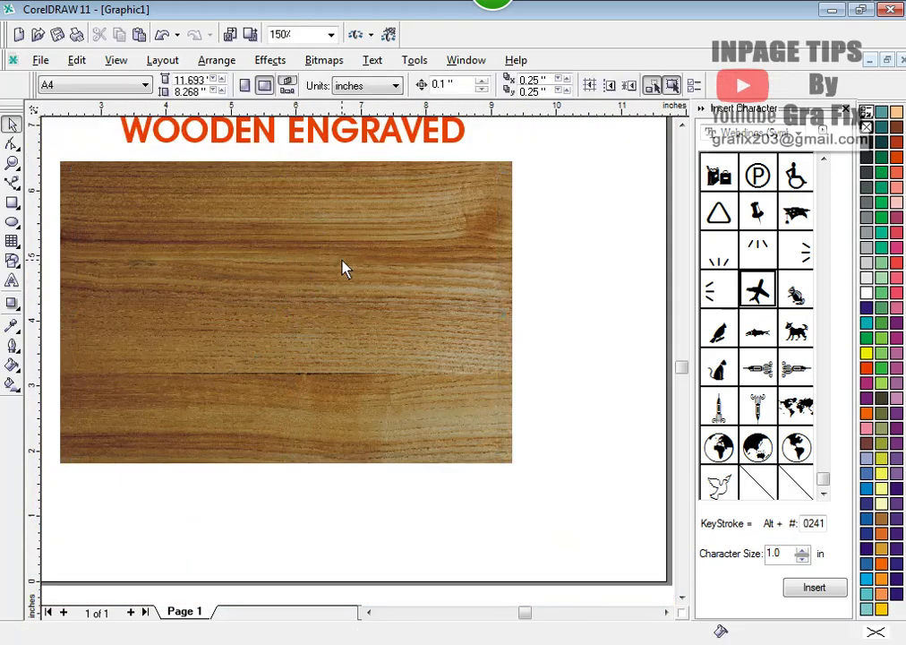
{"action": "scroll", "coordinate": [344, 269], "scroll_direction": "down", "scroll_amount": 1}
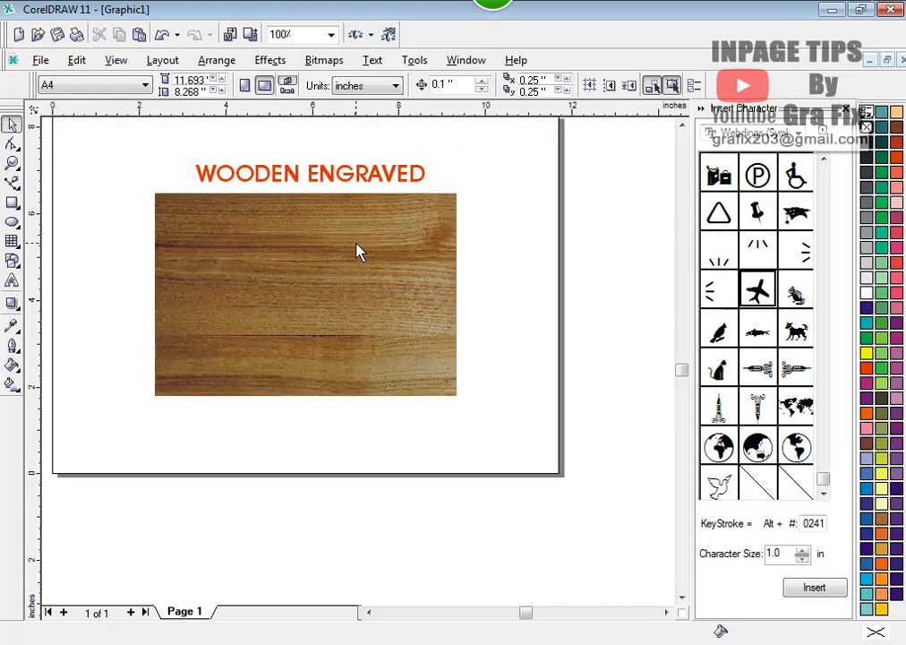
{"action": "key", "text": "ctrl+z"}
{"action": "right_click", "coordinate": [356, 244]}
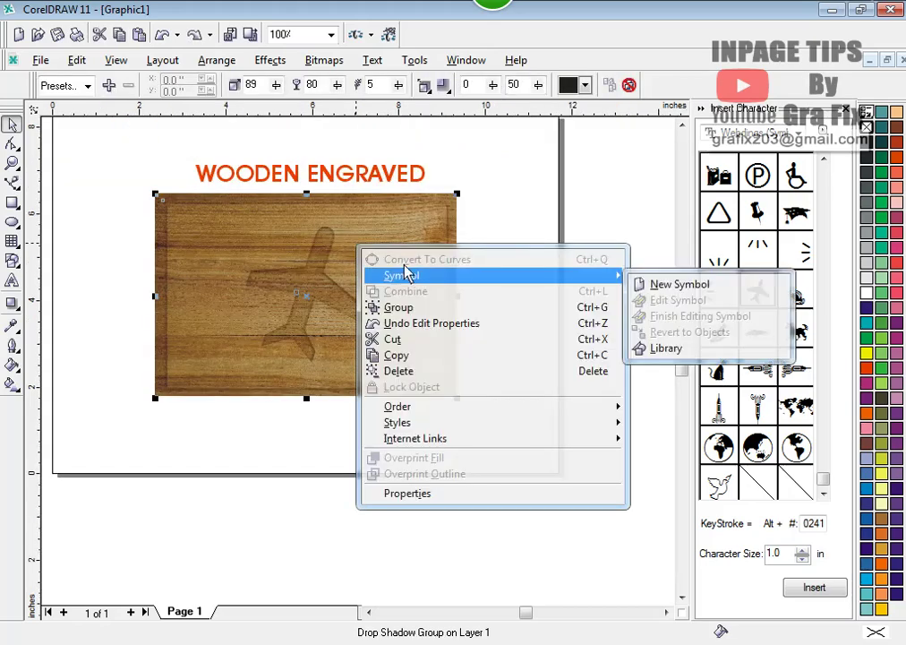
{"action": "left_click", "coordinate": [522, 175]}
{"action": "left_click", "coordinate": [496, 195]}
Extract the wood bitmap from the airplane PowerClip, move it below the background wood, and clear away the emptied airplane curve.
{"action": "right_click", "coordinate": [401, 252]}
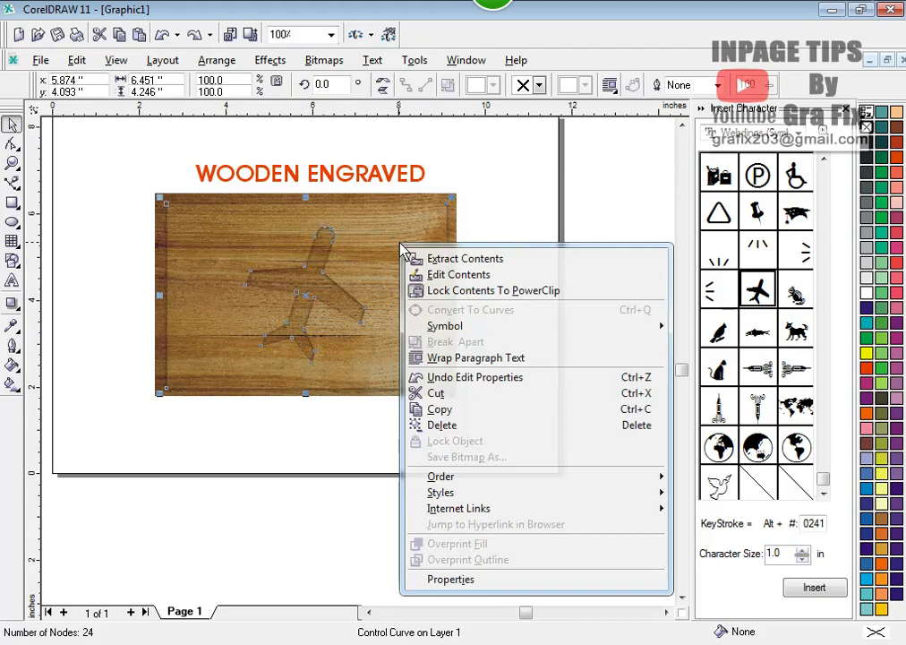
{"action": "left_click", "coordinate": [465, 259]}
{"action": "left_click", "coordinate": [498, 239]}
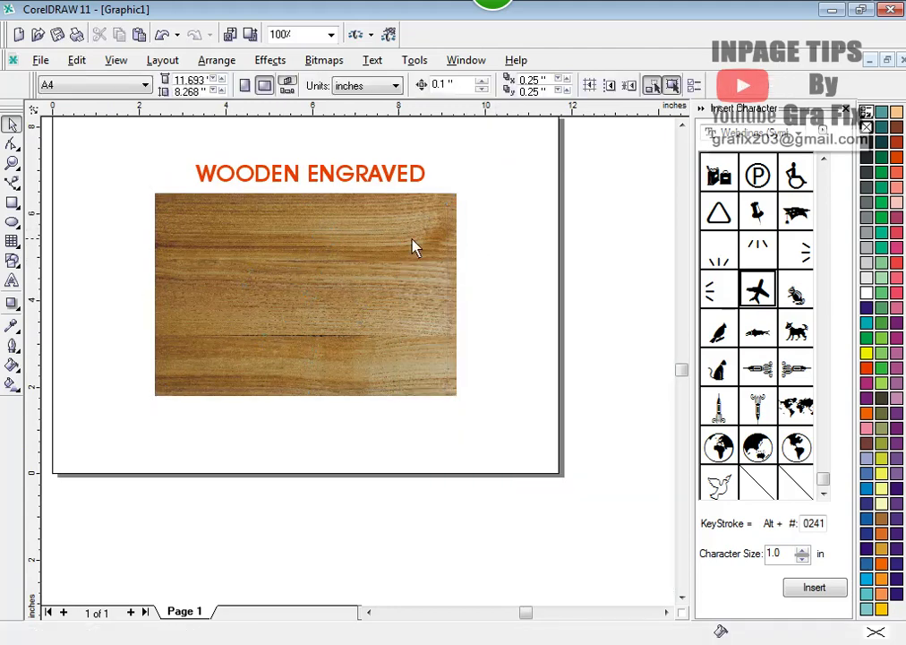
{"action": "left_click_drag", "start_coordinate": [414, 245], "coordinate": [506, 455]}
{"action": "left_click", "coordinate": [385, 299]}
{"action": "key", "text": "Escape"}
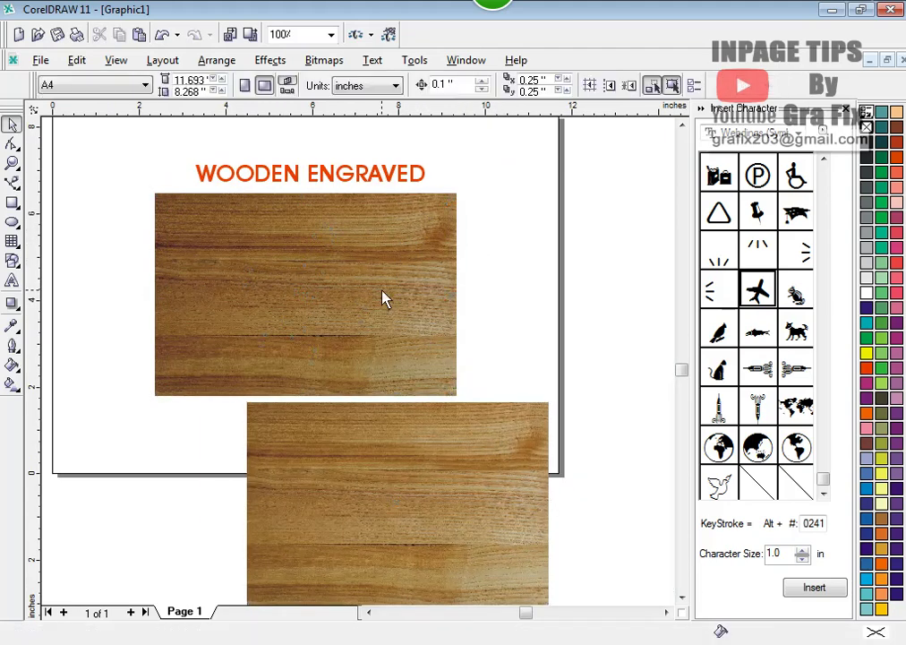
Place the Webdings bird character (0243) on the background wood, enlarged to about 2.5 by 3.2 inches near its middle.
{"action": "left_click", "coordinate": [719, 332]}
{"action": "left_click_drag", "start_coordinate": [318, 286], "coordinate": [450, 421]}
{"action": "left_click_drag", "start_coordinate": [380, 355], "coordinate": [324, 294]}
{"action": "left_click", "coordinate": [324, 301]}
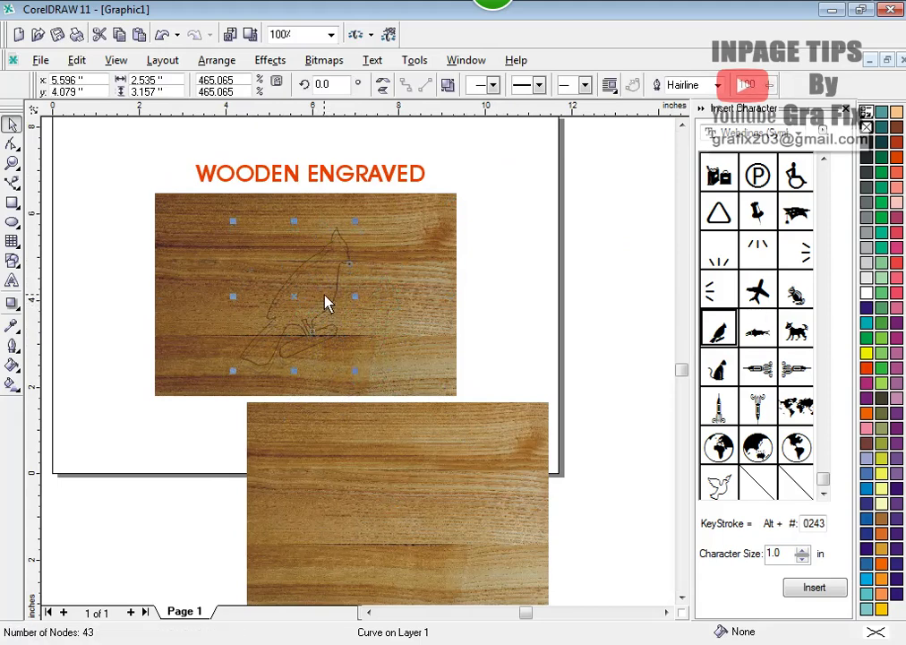
Draw a rectangle about 6.5 by 4.2 inches around the bird, just inside the edges of the background wood.
{"action": "left_click", "coordinate": [12, 203]}
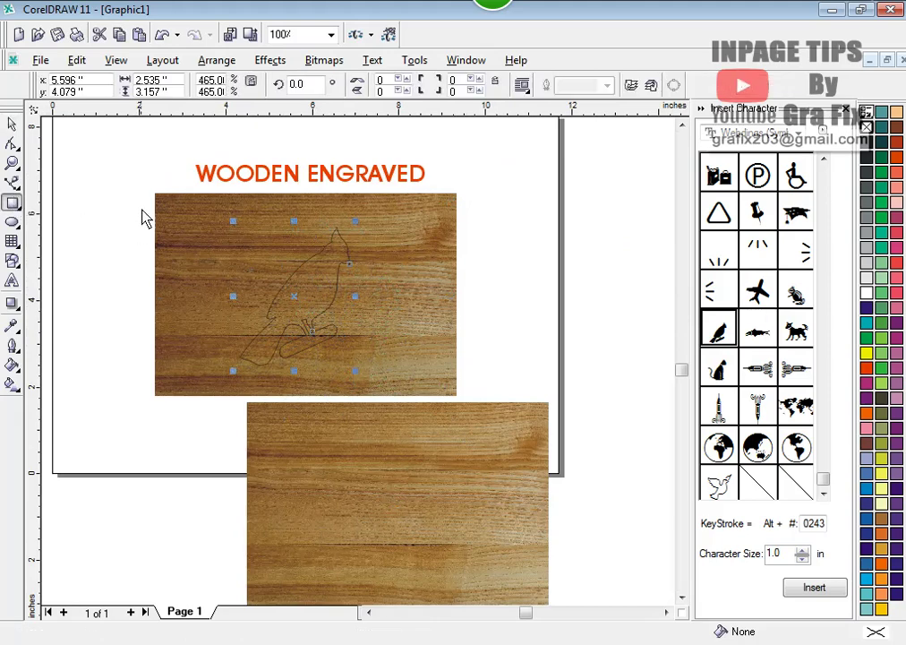
{"action": "left_click_drag", "start_coordinate": [161, 202], "coordinate": [447, 387]}
{"action": "left_click", "coordinate": [12, 124]}
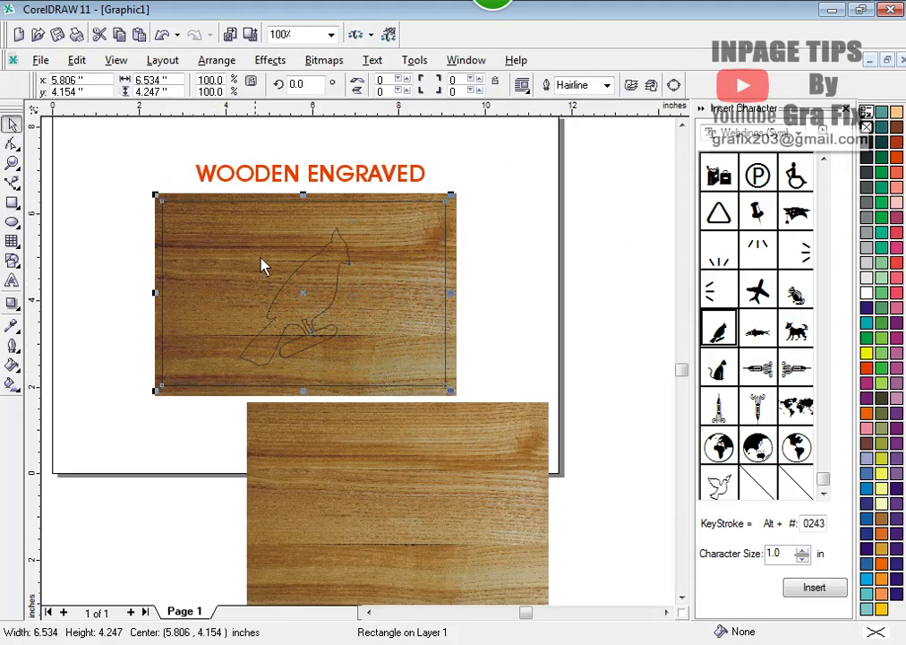
Center the rectangle and bird on the page, combine them into one curve and deselect it.
{"action": "left_click_drag", "start_coordinate": [88, 176], "coordinate": [455, 431]}
{"action": "key", "text": "p"}
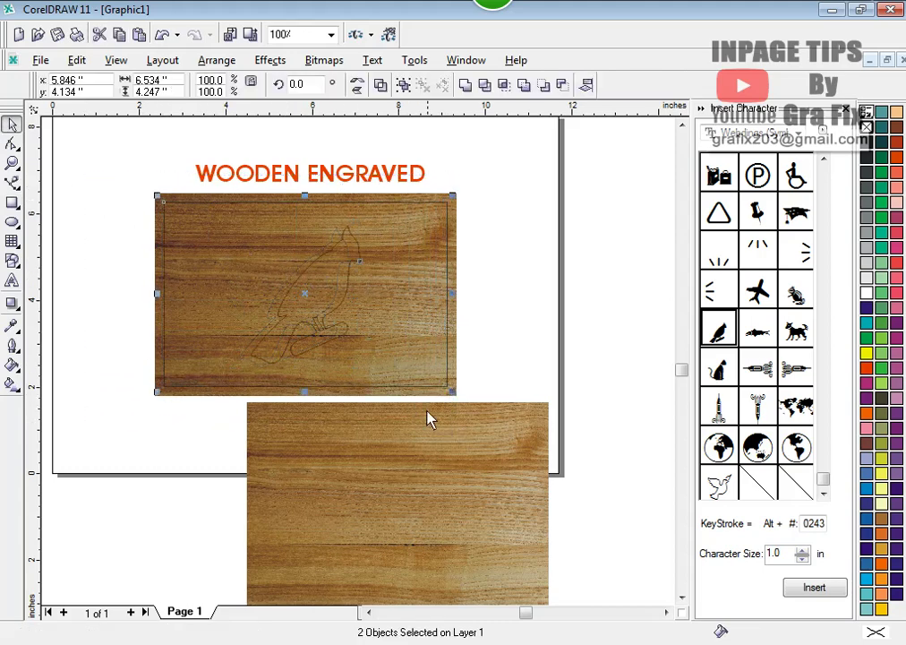
{"action": "left_click", "coordinate": [379, 86]}
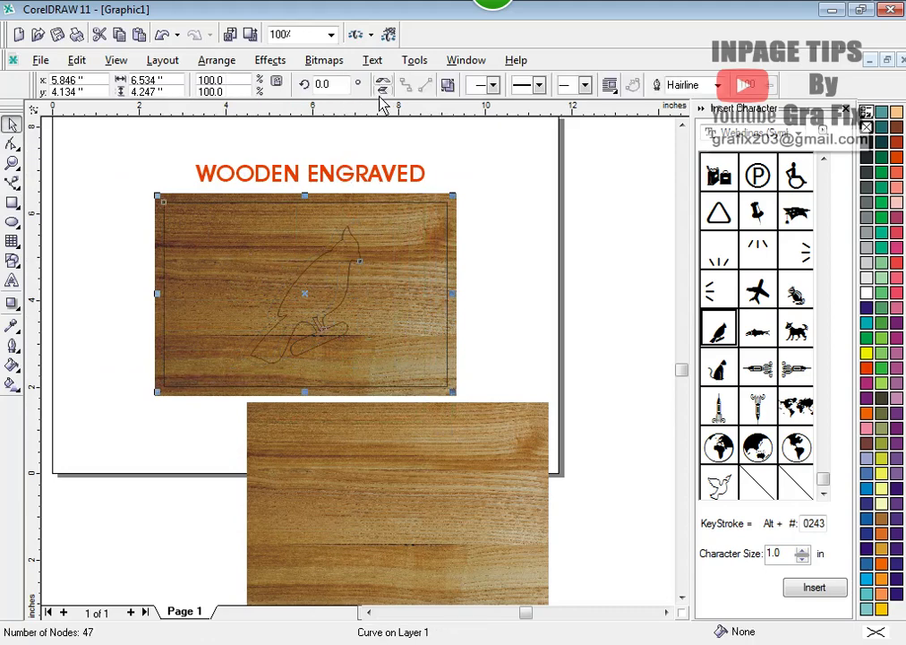
{"action": "left_click", "coordinate": [506, 294]}
PowerClip the loose wood bitmap inside the combined rectangle and bird curve.
{"action": "left_click", "coordinate": [492, 441]}
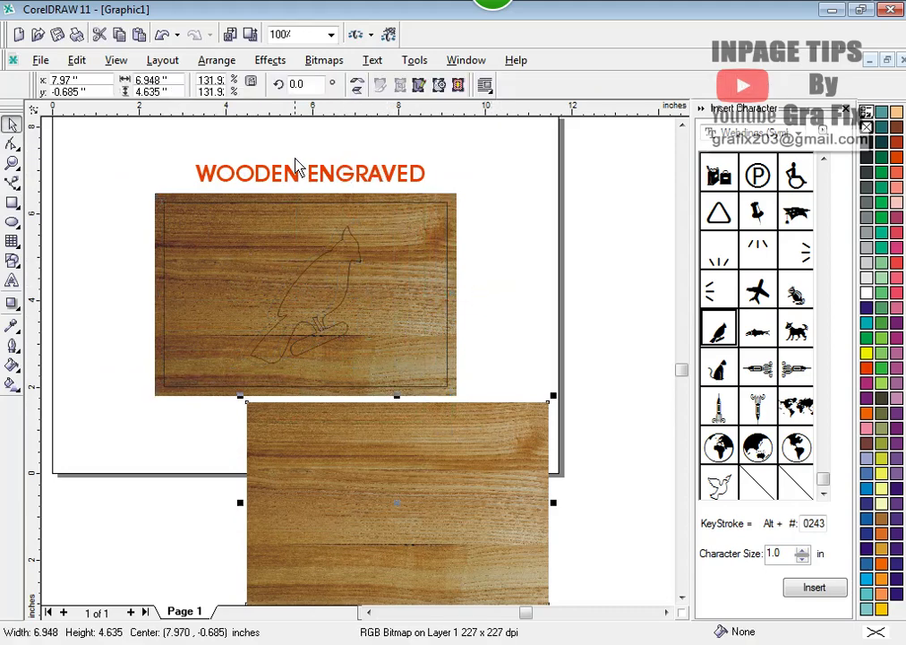
{"action": "left_click", "coordinate": [270, 60]}
{"action": "mouse_move", "coordinate": [354, 252]}
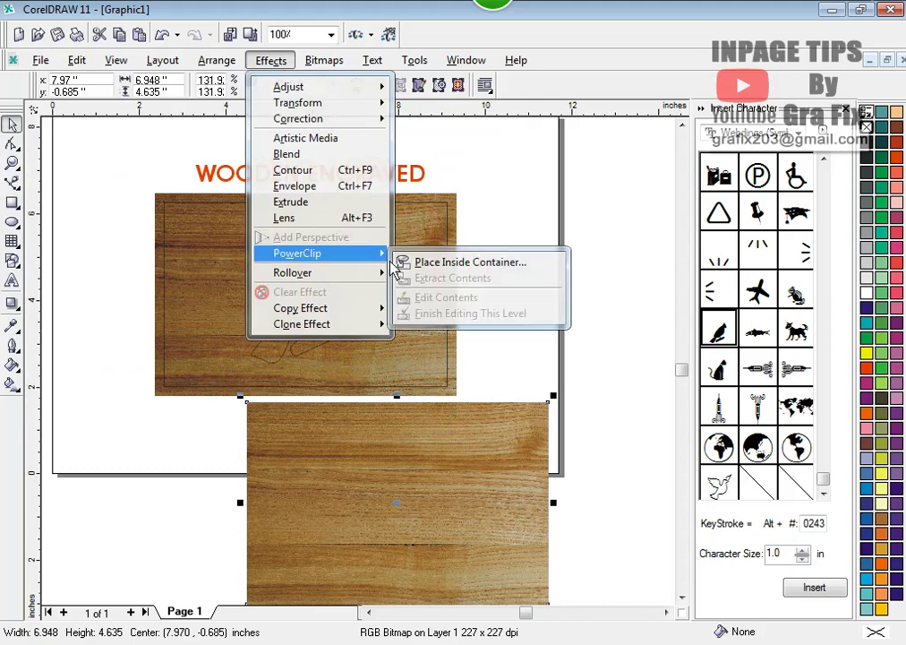
{"action": "left_click", "coordinate": [421, 262]}
{"action": "left_click", "coordinate": [243, 240]}
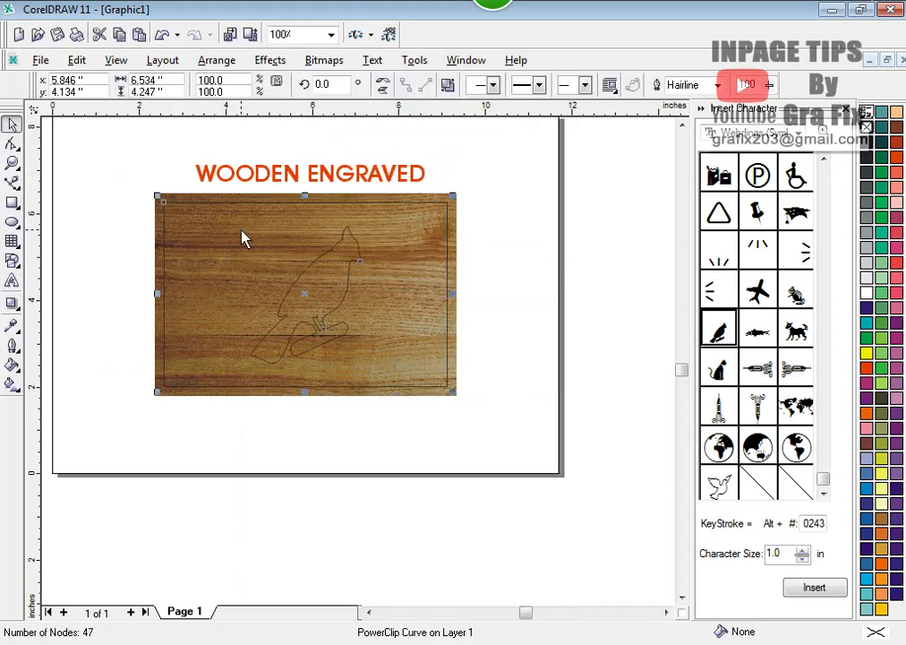
Edit the bird PowerClip's contents to center the wood bitmap on the page, and finish editing.
{"action": "right_click", "coordinate": [243, 239]}
{"action": "left_click", "coordinate": [298, 262]}
{"action": "left_click", "coordinate": [431, 448]}
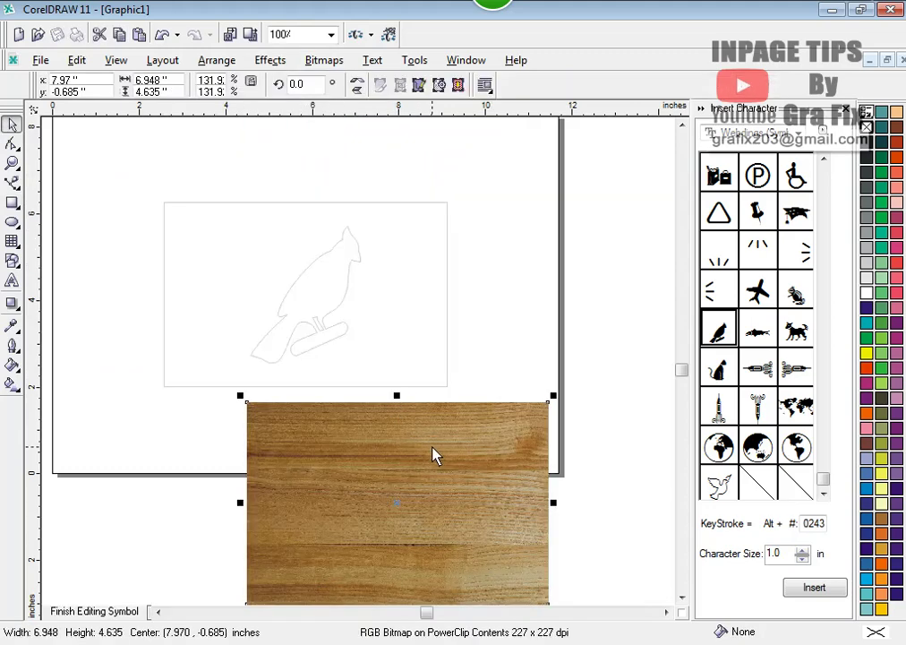
{"action": "key", "text": "p"}
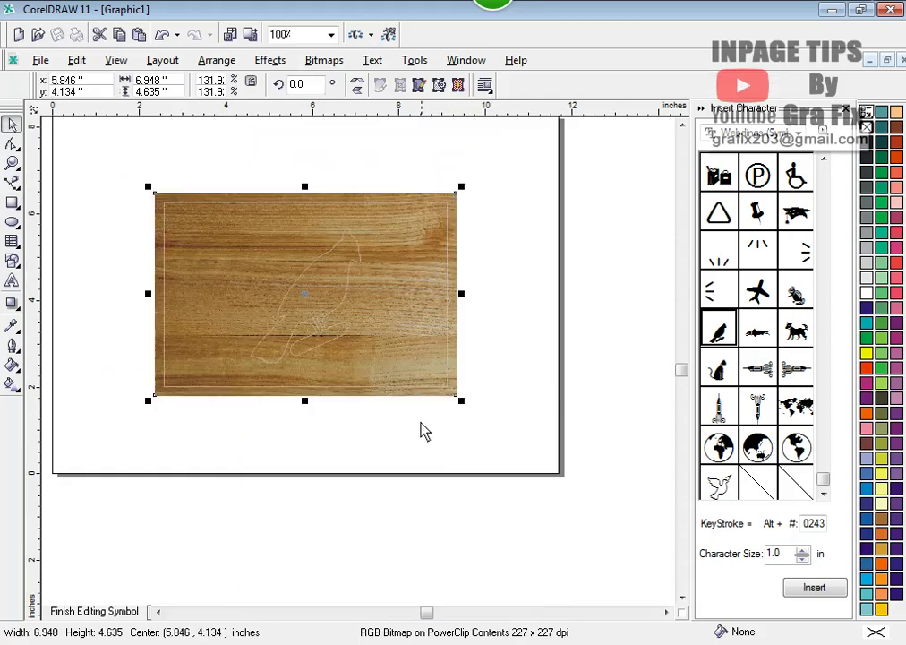
{"action": "right_click", "coordinate": [327, 217]}
{"action": "left_click", "coordinate": [359, 244]}
{"action": "left_click", "coordinate": [520, 297]}
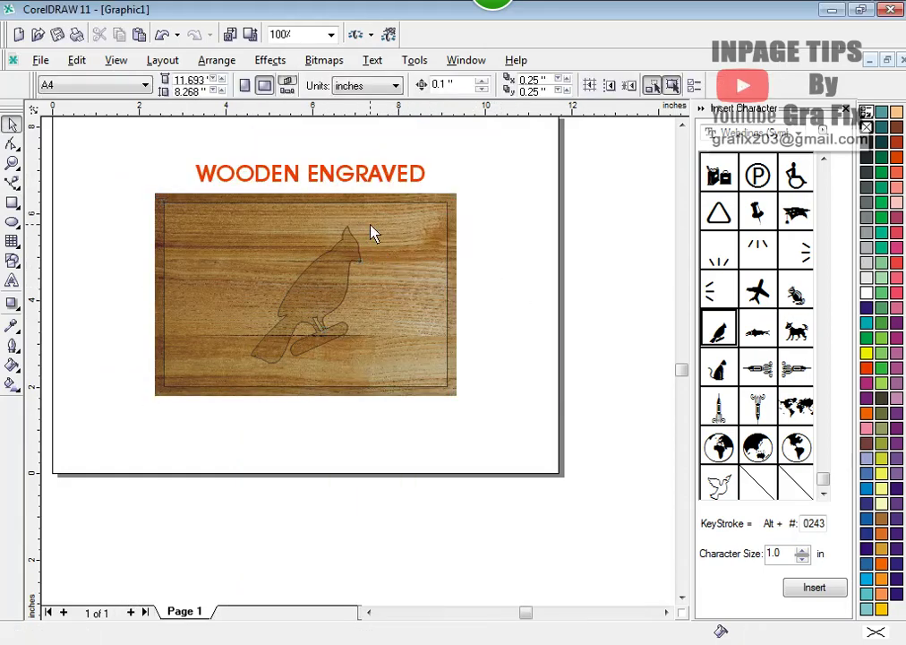
Add an interactive drop shadow to the bird PowerClip curve, running from its lower edge up to its upper edge.
{"action": "left_click", "coordinate": [379, 233]}
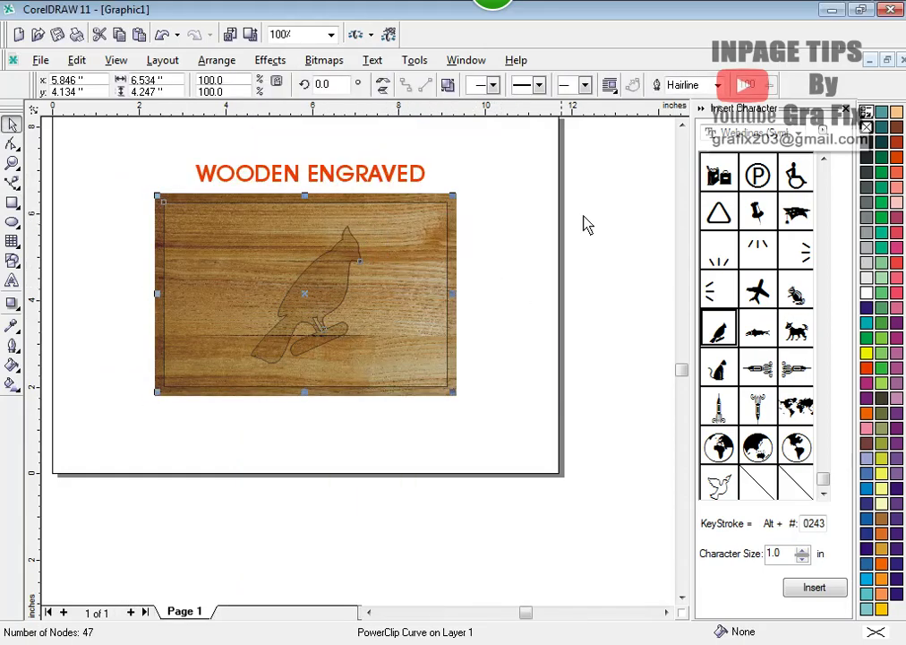
{"action": "left_click", "coordinate": [12, 304]}
{"action": "left_click_drag", "start_coordinate": [315, 339], "coordinate": [298, 205]}
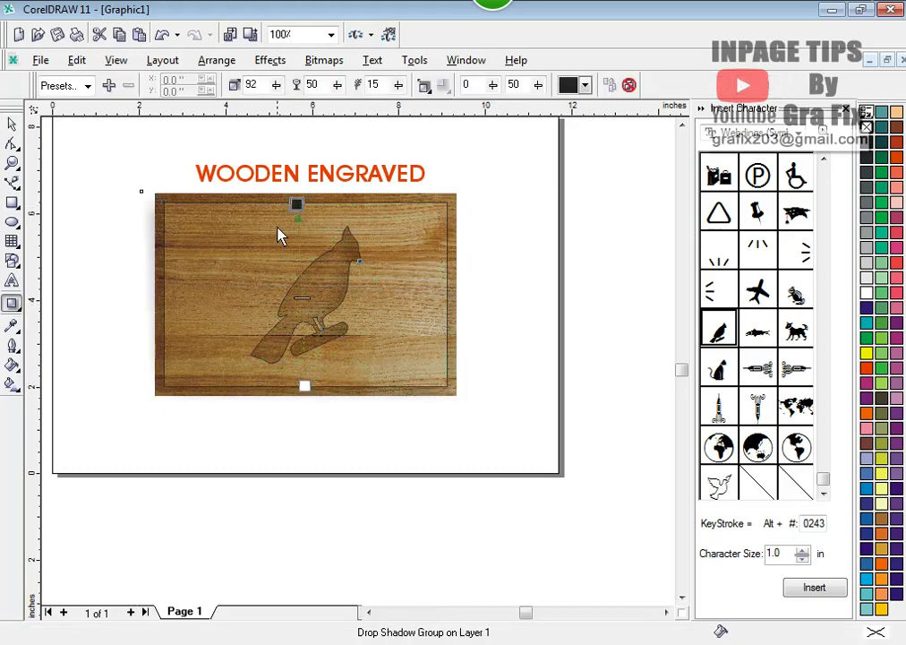
Set the bird drop shadow's feathering to 4 and opacity to 80.
{"action": "scroll", "coordinate": [285, 260], "scroll_direction": "up", "scroll_amount": 1}
{"action": "double_click", "coordinate": [372, 84]}
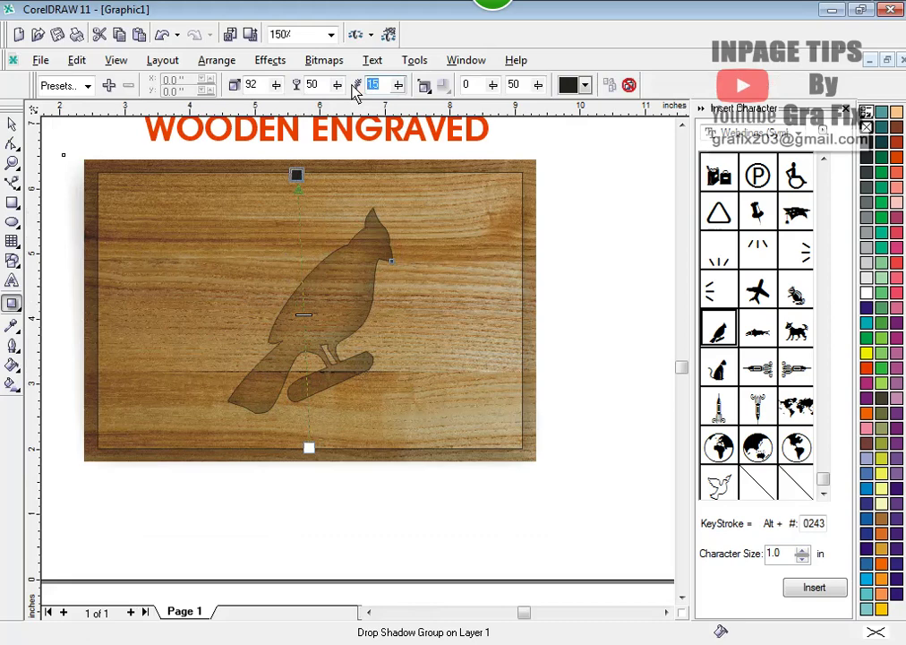
{"action": "type", "text": "4"}
{"action": "double_click", "coordinate": [311, 84]}
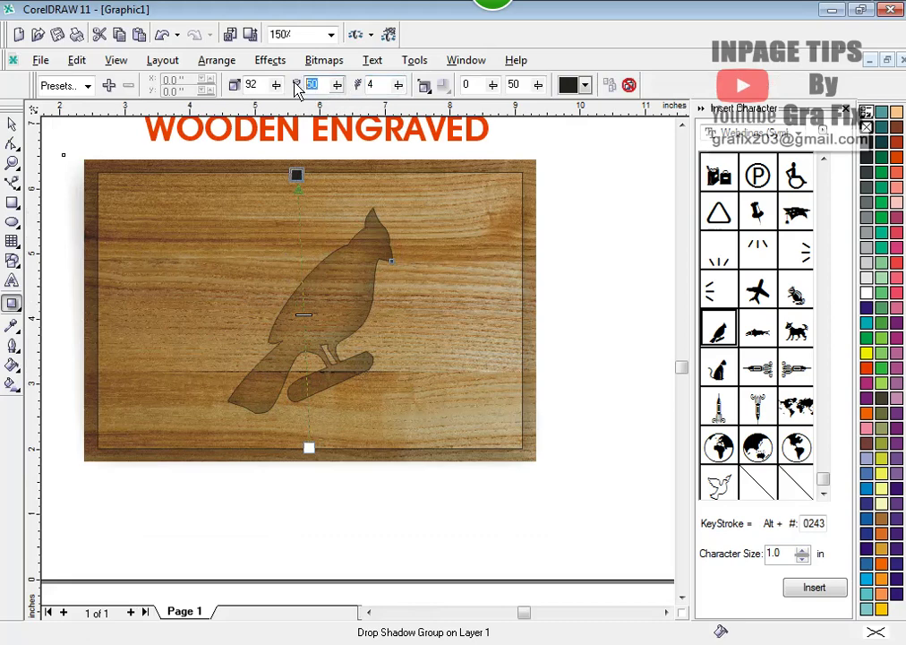
{"action": "type", "text": "80"}
{"action": "key", "text": "Return"}
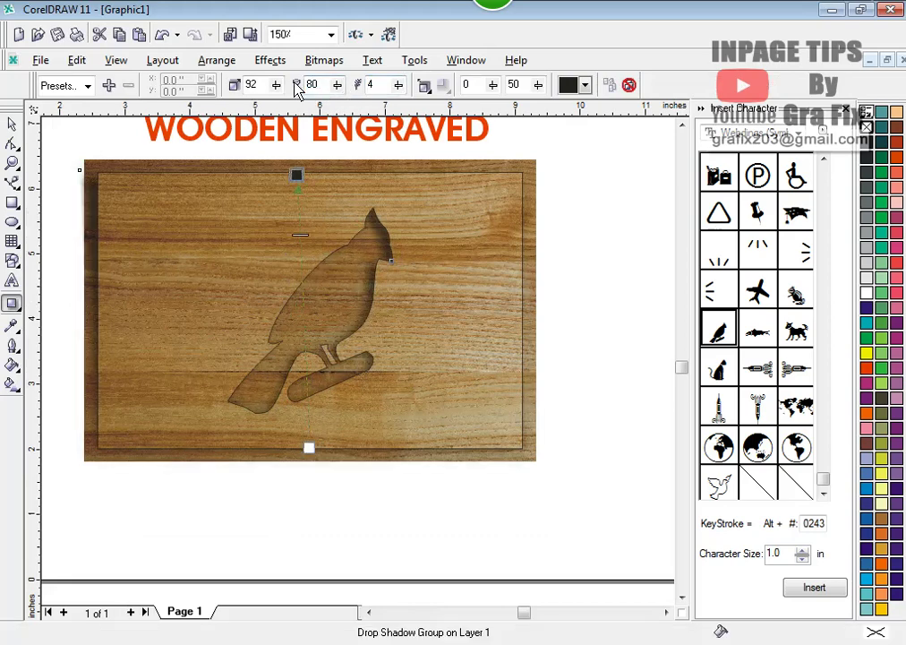
Straighten the drop shadow's direction by setting its angle to 90.
{"action": "left_click_drag", "start_coordinate": [297, 176], "coordinate": [317, 176]}
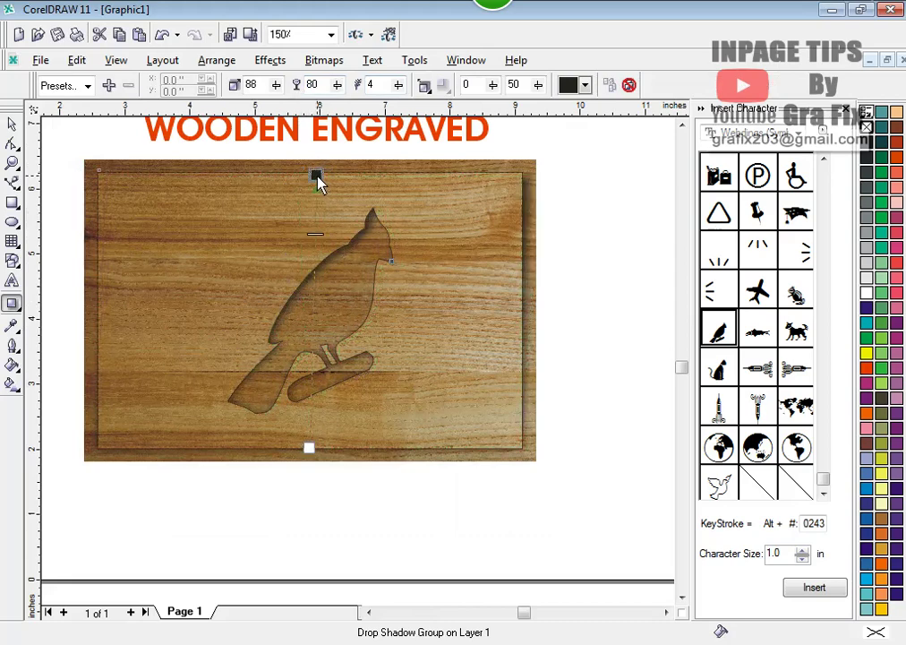
{"action": "left_click_drag", "start_coordinate": [260, 85], "coordinate": [241, 84]}
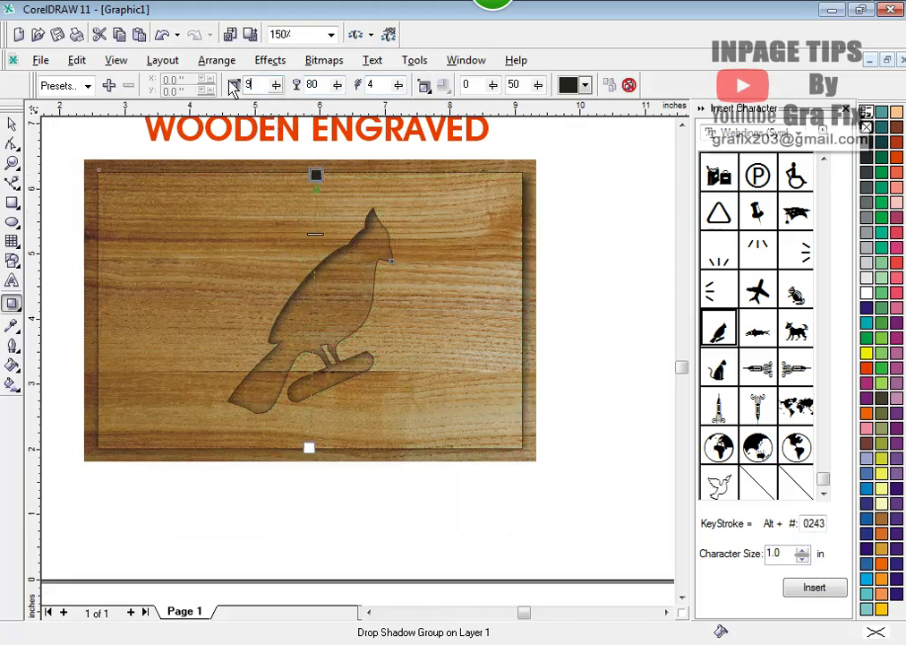
{"action": "type", "text": "90"}
{"action": "key", "text": "Return"}
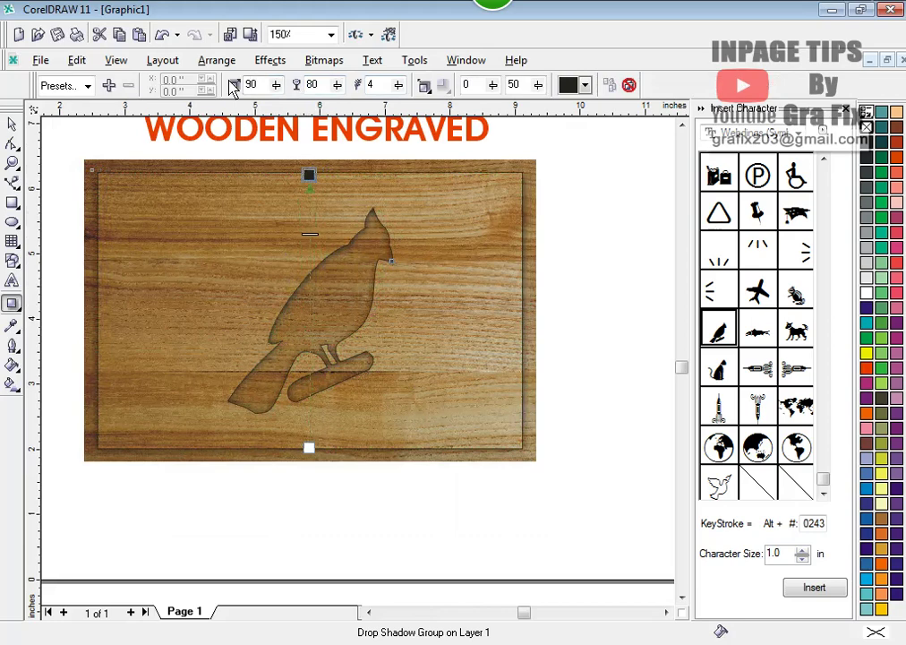
Set the drop shadow's feathering direction to Outside and its feathering edges to Inverse Squared.
{"action": "left_click", "coordinate": [425, 85]}
{"action": "left_click", "coordinate": [437, 207]}
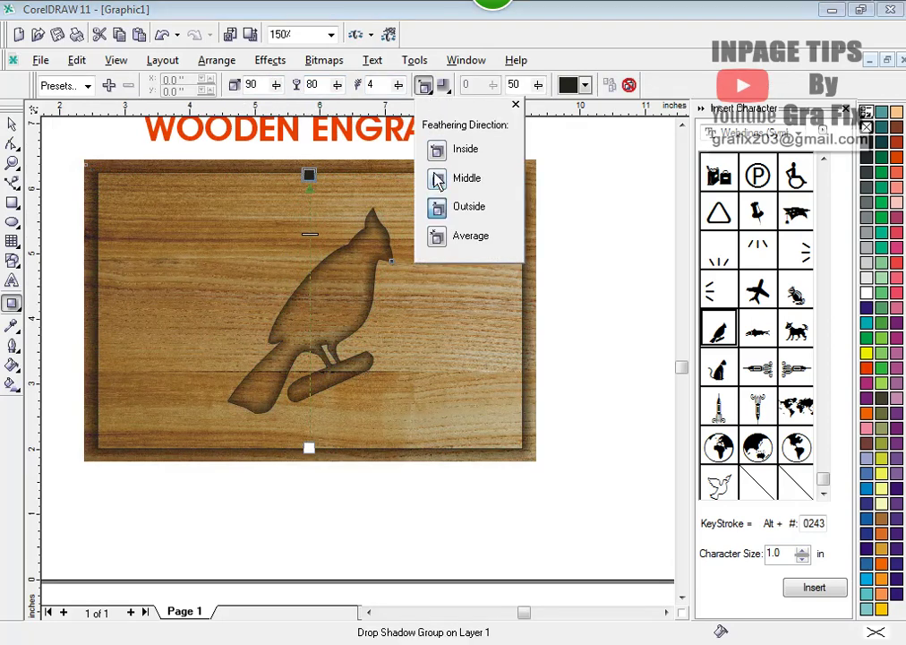
{"action": "left_click", "coordinate": [445, 90]}
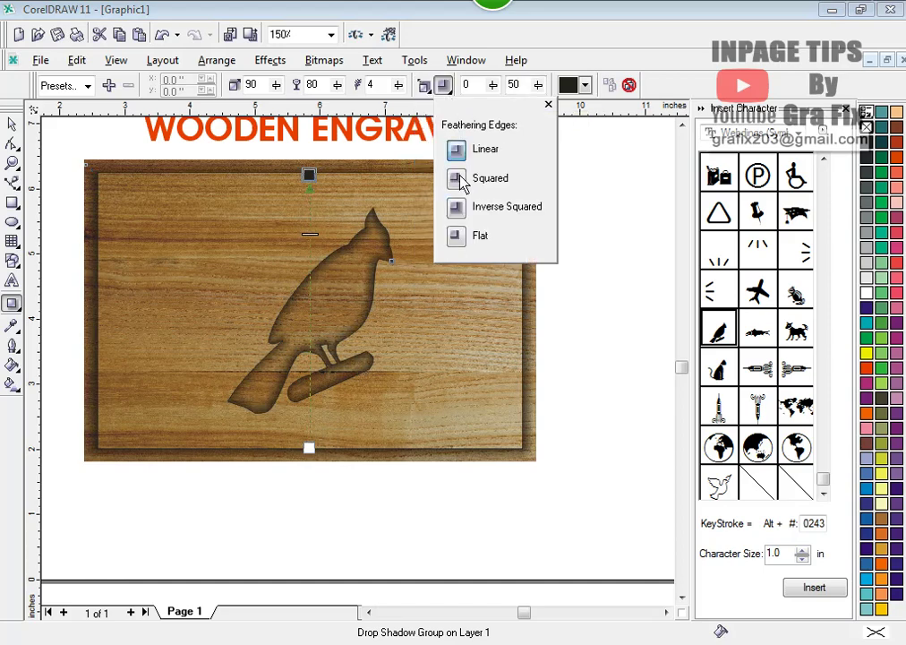
{"action": "left_click", "coordinate": [457, 208]}
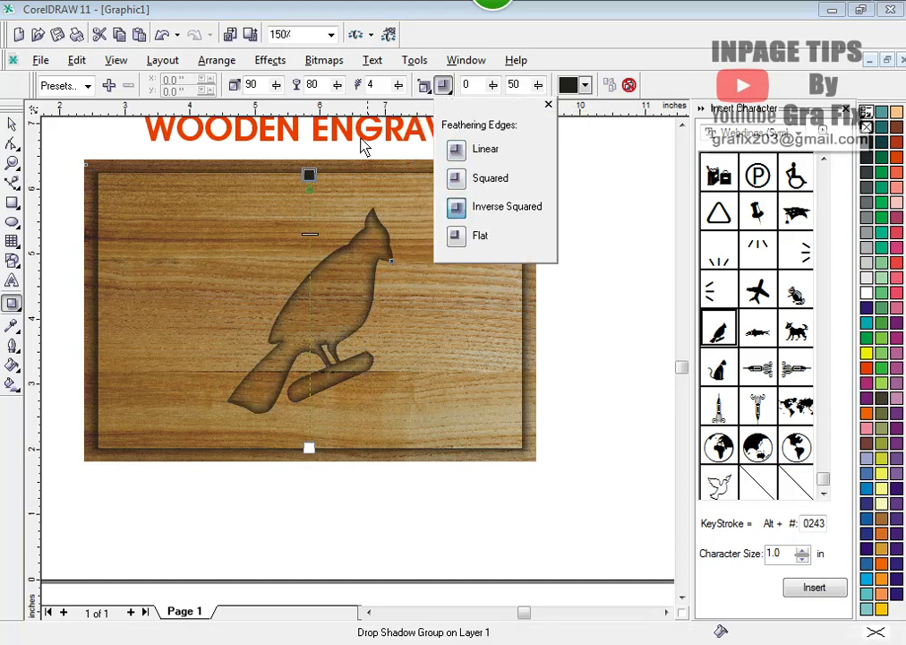
Reduce the drop shadow's feathering to 2, and further to 1.
{"action": "left_click", "coordinate": [357, 85]}
{"action": "type", "text": "2"}
{"action": "key", "text": "Return"}
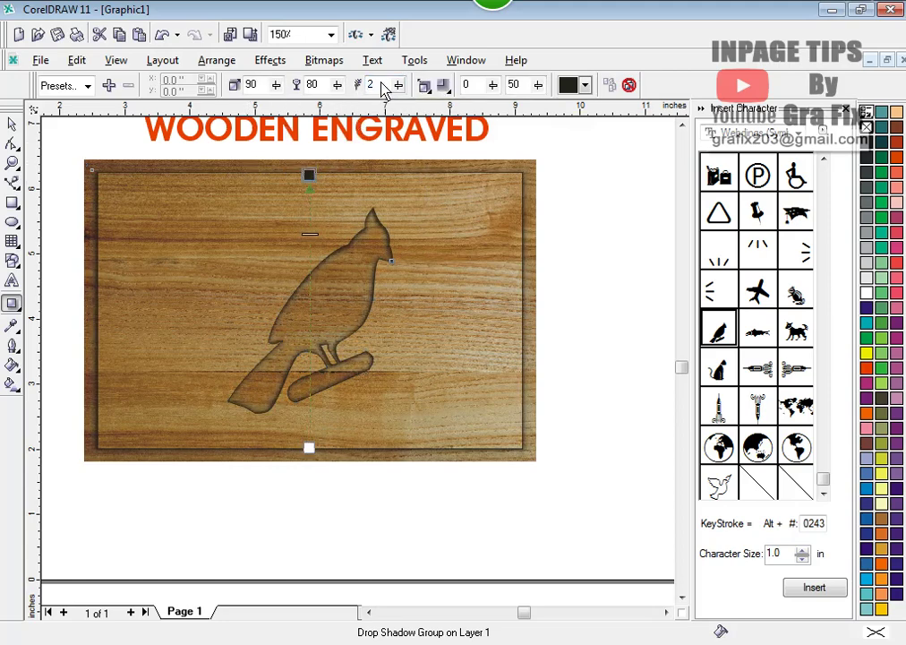
{"action": "left_click_drag", "start_coordinate": [381, 84], "coordinate": [352, 83]}
{"action": "type", "text": "1"}
{"action": "key", "text": "Return"}
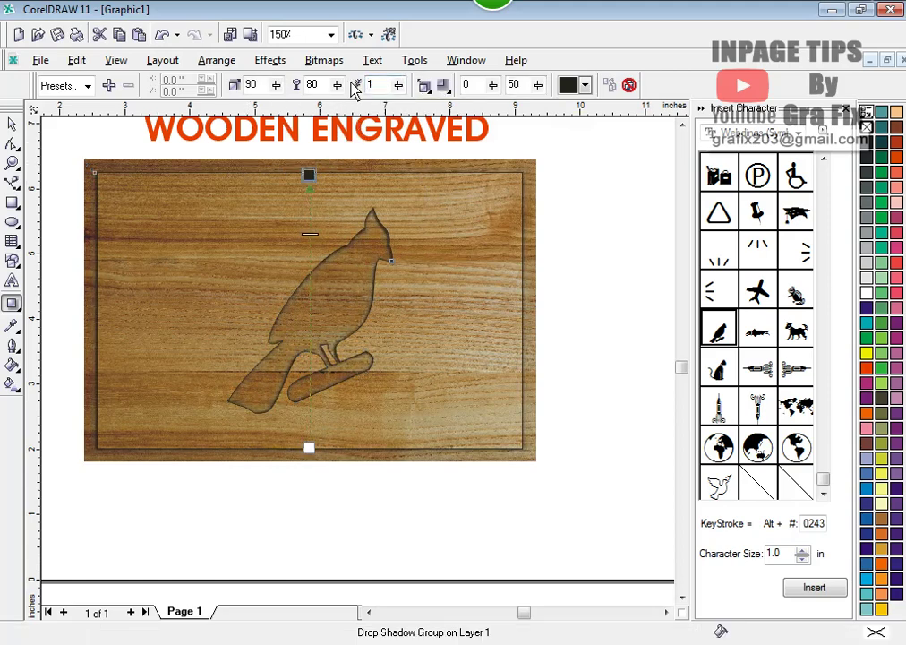
Deselect the bird artwork and examine the engraved effect on the wood texture.
{"action": "key", "text": "space"}
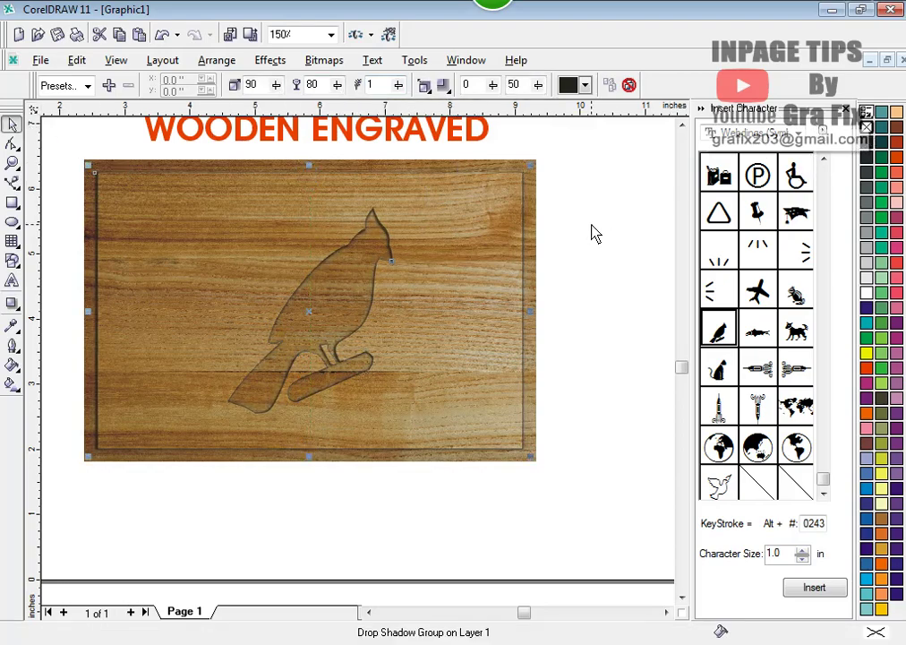
{"action": "key", "text": "Escape"}
{"action": "scroll", "coordinate": [267, 287], "scroll_direction": "up", "scroll_amount": 1}
{"action": "scroll", "coordinate": [298, 317], "scroll_direction": "down", "scroll_amount": 1}
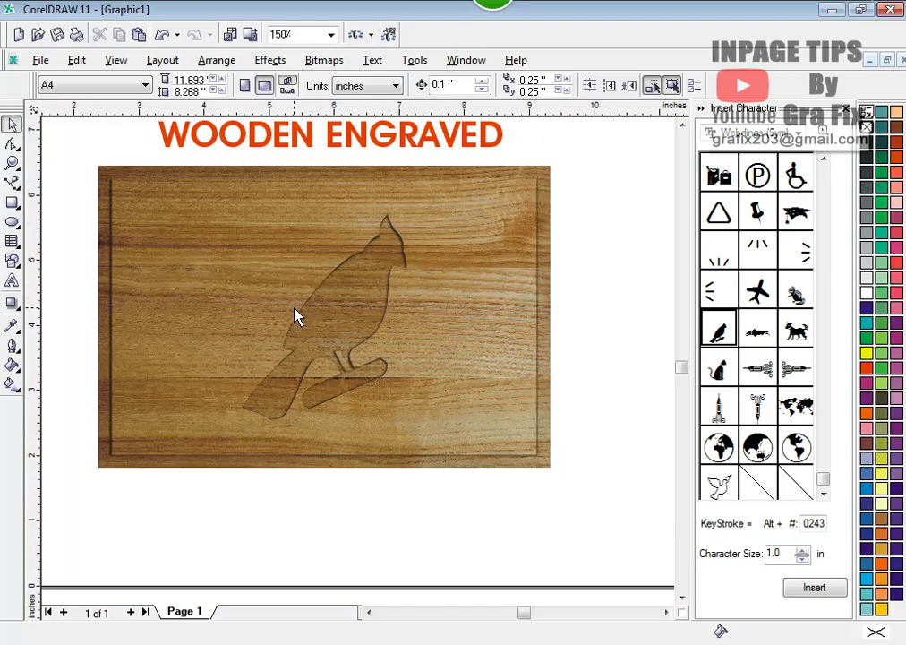
{"action": "scroll", "coordinate": [298, 317], "scroll_direction": "down", "scroll_amount": 1}
{"action": "scroll", "coordinate": [319, 297], "scroll_direction": "up", "scroll_amount": 1}
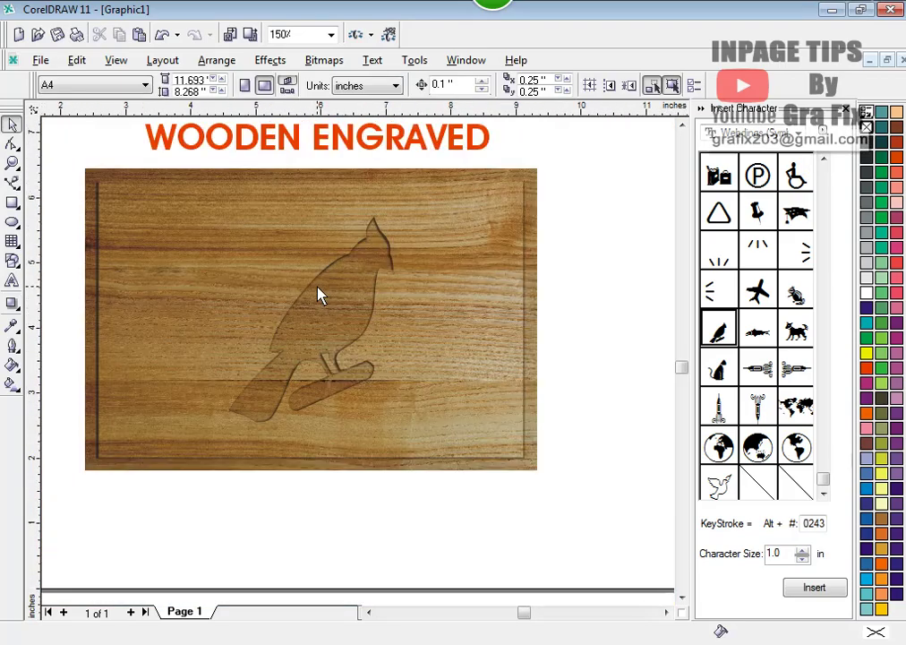
{"action": "scroll", "coordinate": [345, 283], "scroll_direction": "up", "scroll_amount": 1}
{"action": "scroll", "coordinate": [338, 286], "scroll_direction": "down", "scroll_amount": 1}
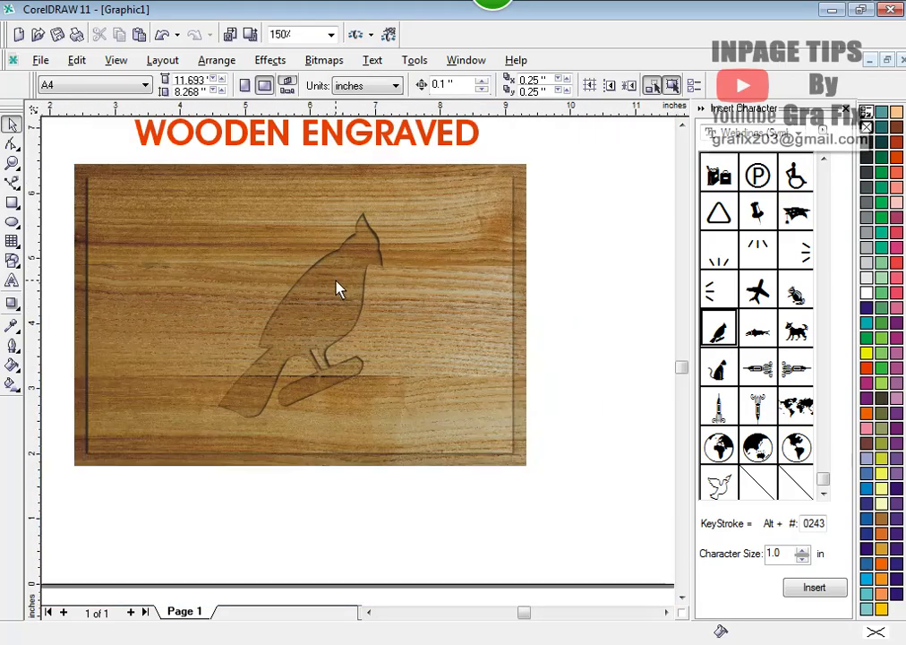
Extract the wood texture from the bird PowerClip, shift it down off the background, and clear away the leftover bird shape and shadow.
{"action": "left_click", "coordinate": [316, 212]}
{"action": "right_click", "coordinate": [315, 210]}
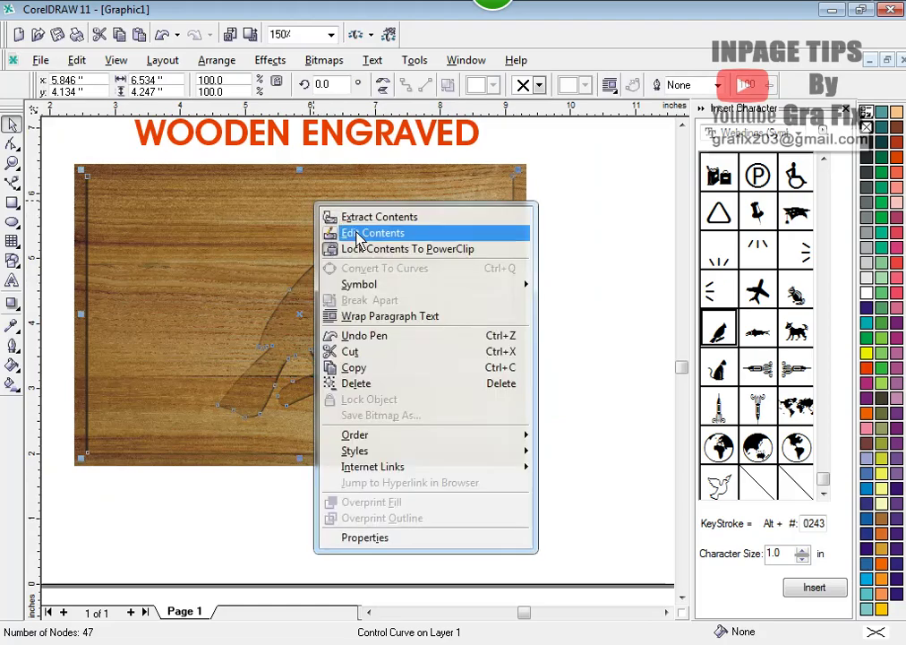
{"action": "left_click", "coordinate": [347, 215]}
{"action": "left_click", "coordinate": [582, 288]}
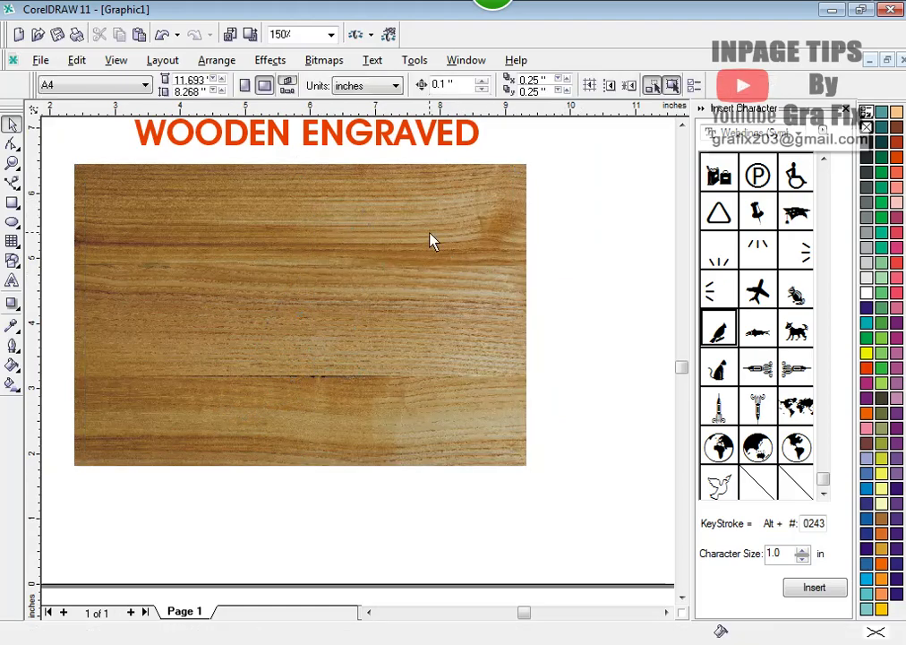
{"action": "left_click_drag", "start_coordinate": [433, 254], "coordinate": [492, 442]}
{"action": "left_click", "coordinate": [329, 302]}
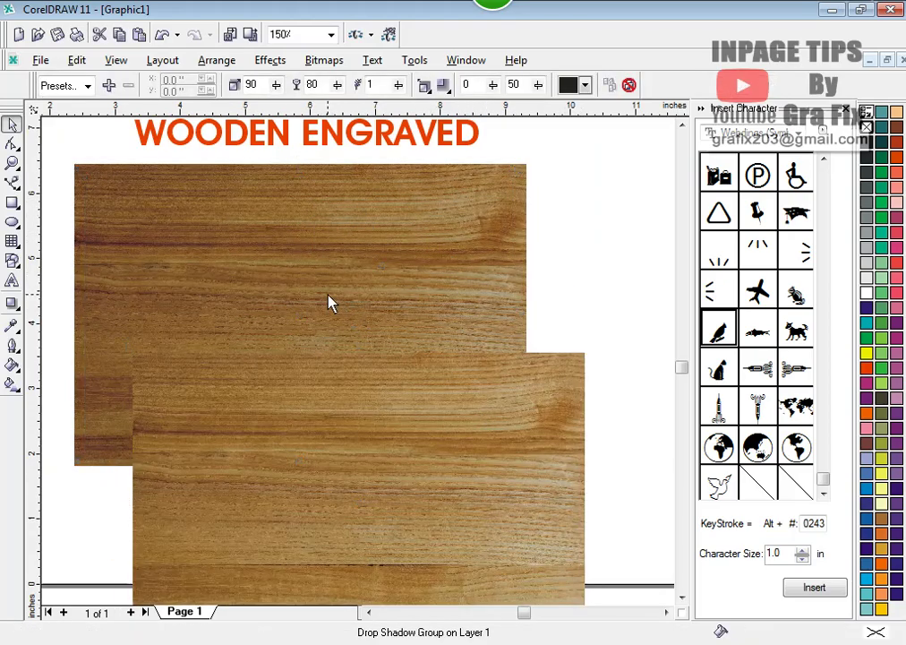
{"action": "key", "text": "Escape"}
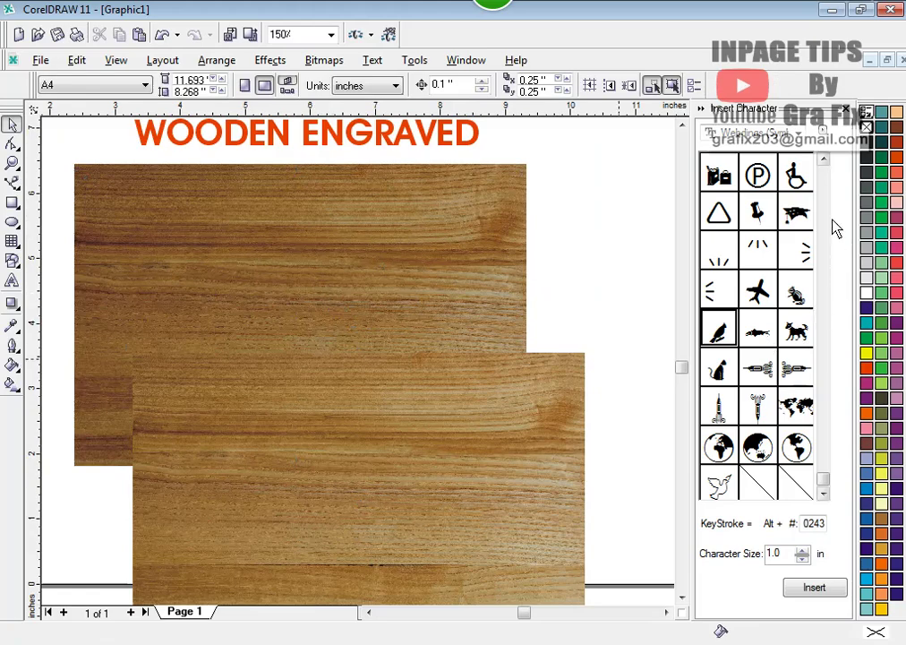
Place the Webdings globe character 0252 on the wood, enlarge it to about 3.36 × 3.30 inches and centre it on the page.
{"action": "scroll", "coordinate": [825, 218], "scroll_direction": "up", "scroll_amount": 1}
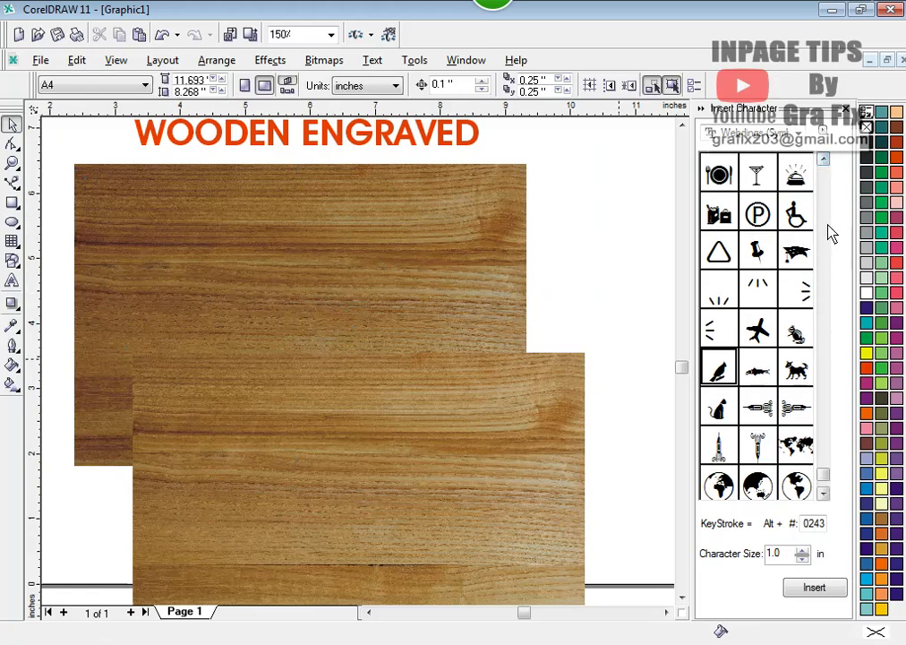
{"action": "scroll", "coordinate": [825, 483], "scroll_direction": "down", "scroll_amount": 1}
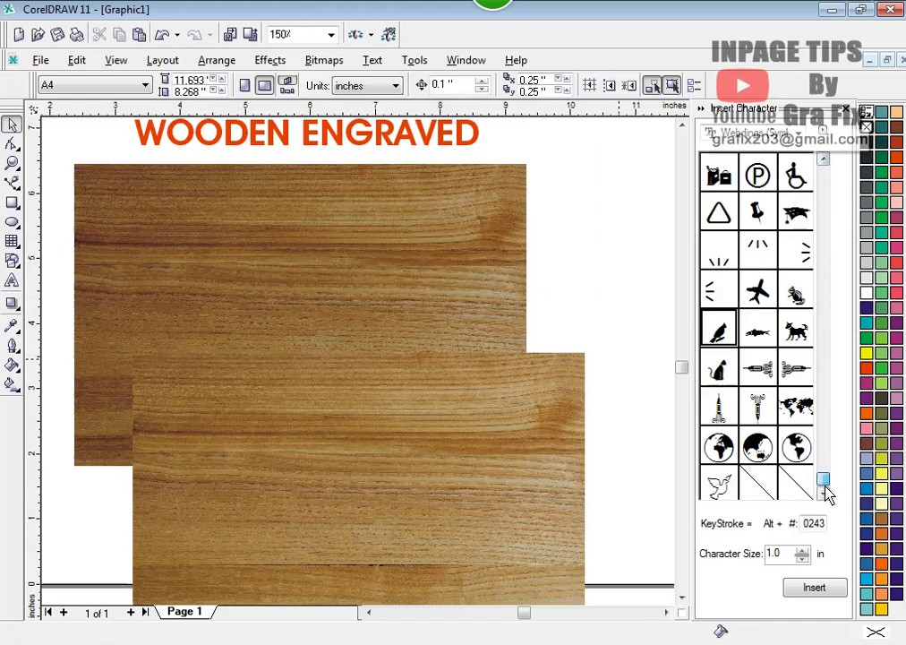
{"action": "left_click", "coordinate": [722, 448]}
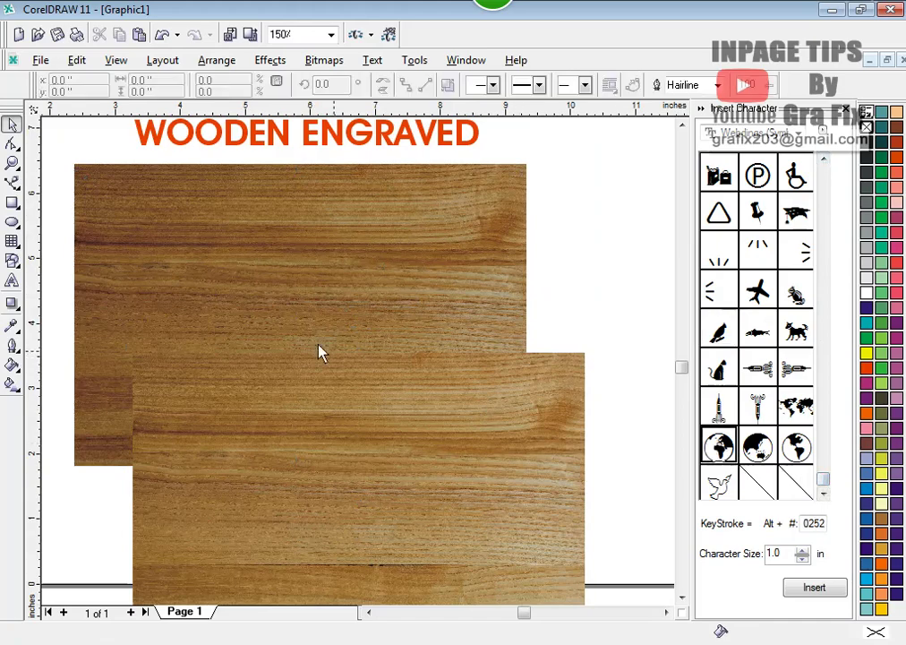
{"action": "left_click_drag", "start_coordinate": [274, 310], "coordinate": [279, 306]}
{"action": "left_click_drag", "start_coordinate": [322, 348], "coordinate": [524, 503]}
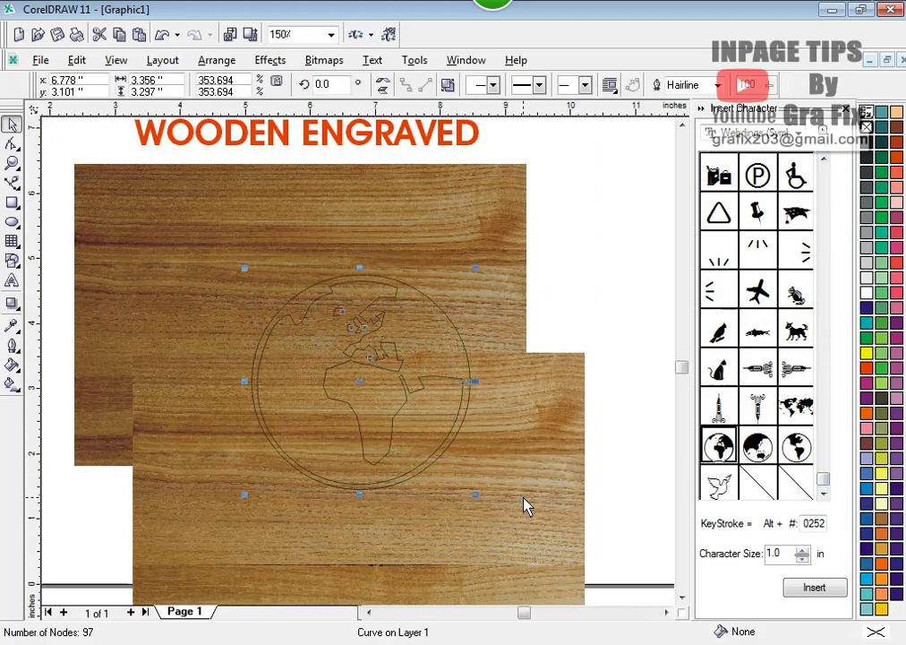
{"action": "key", "text": "p"}
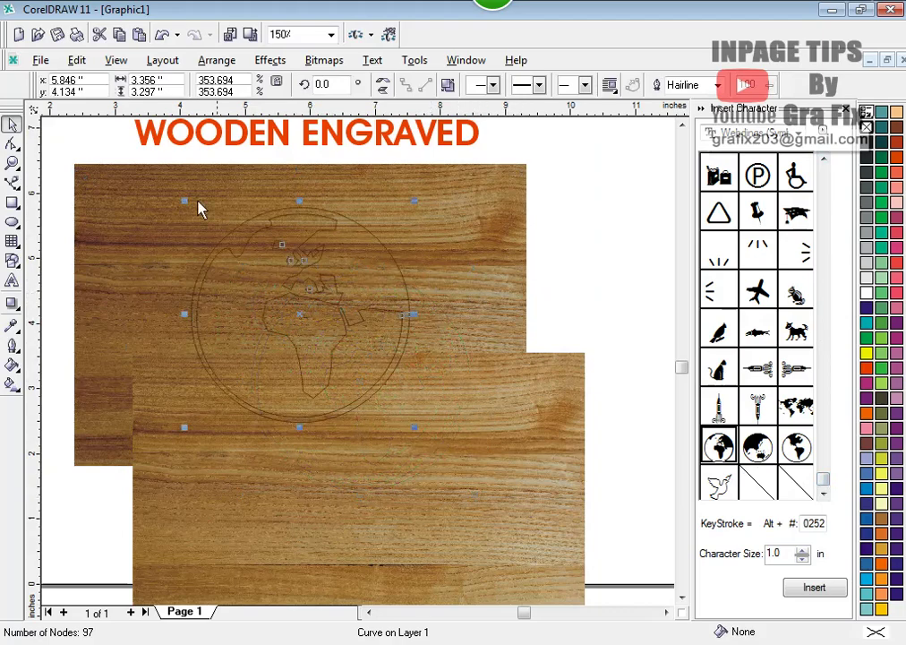
Draw a rectangle about 6.67 × 4.26 inches around the globe, just inside the background wood's edges.
{"action": "left_click", "coordinate": [12, 203]}
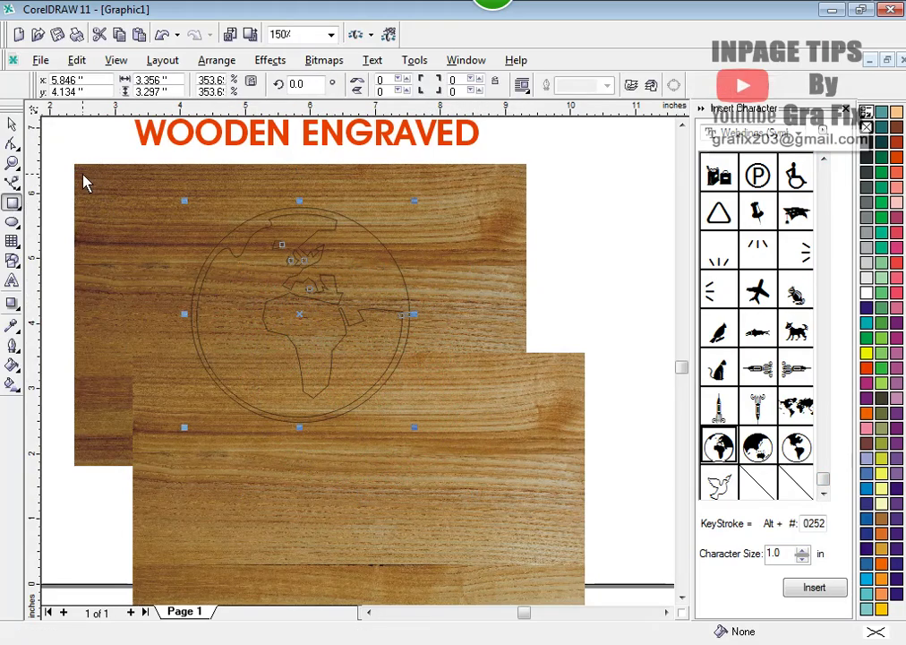
{"action": "left_click_drag", "start_coordinate": [82, 171], "coordinate": [518, 457]}
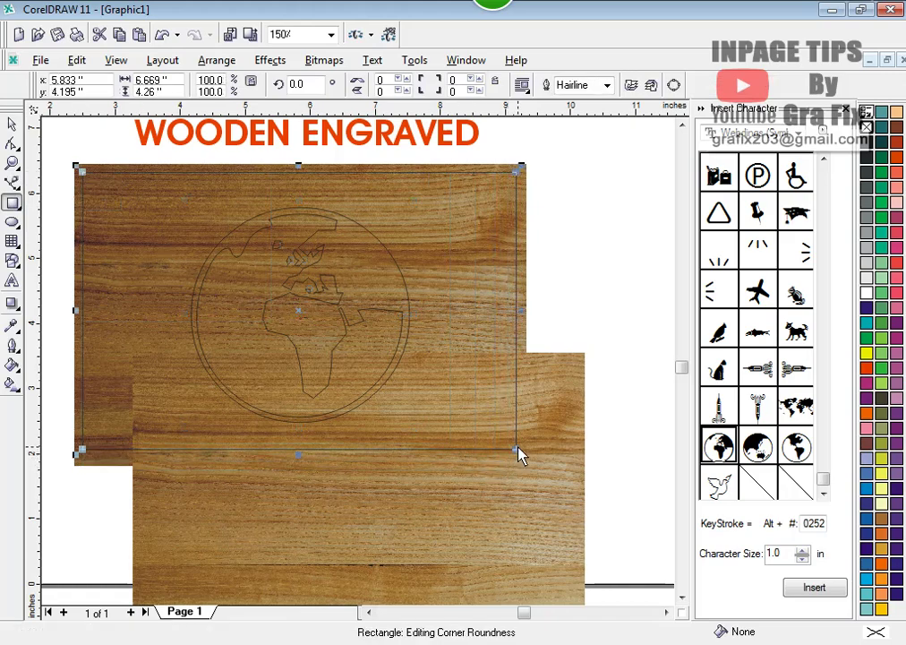
{"action": "left_click", "coordinate": [11, 123]}
{"action": "left_click", "coordinate": [45, 154]}
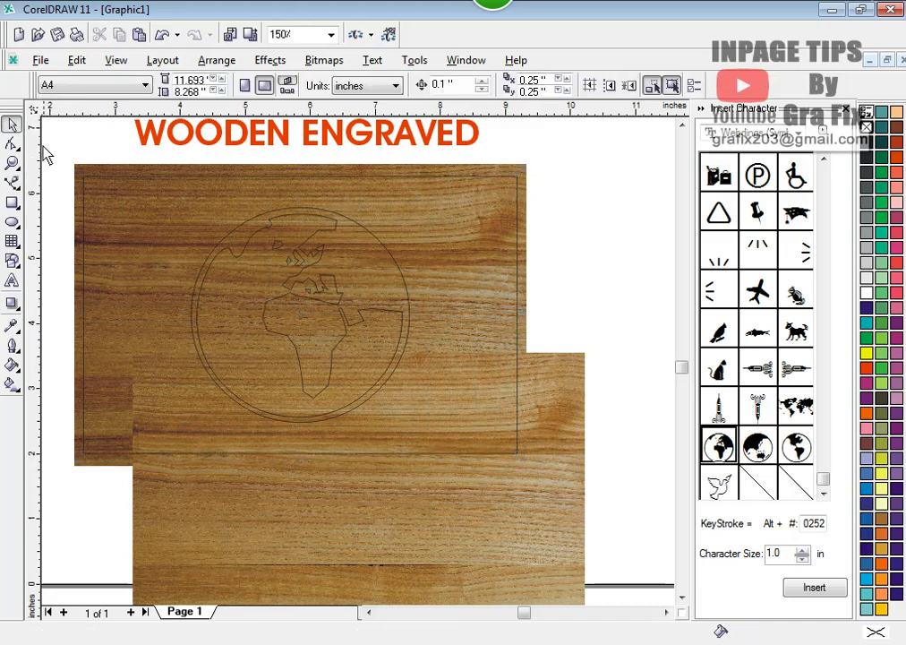
Centre the rectangle and globe on the page and combine them into one curve.
{"action": "left_click_drag", "start_coordinate": [507, 486], "coordinate": [527, 486]}
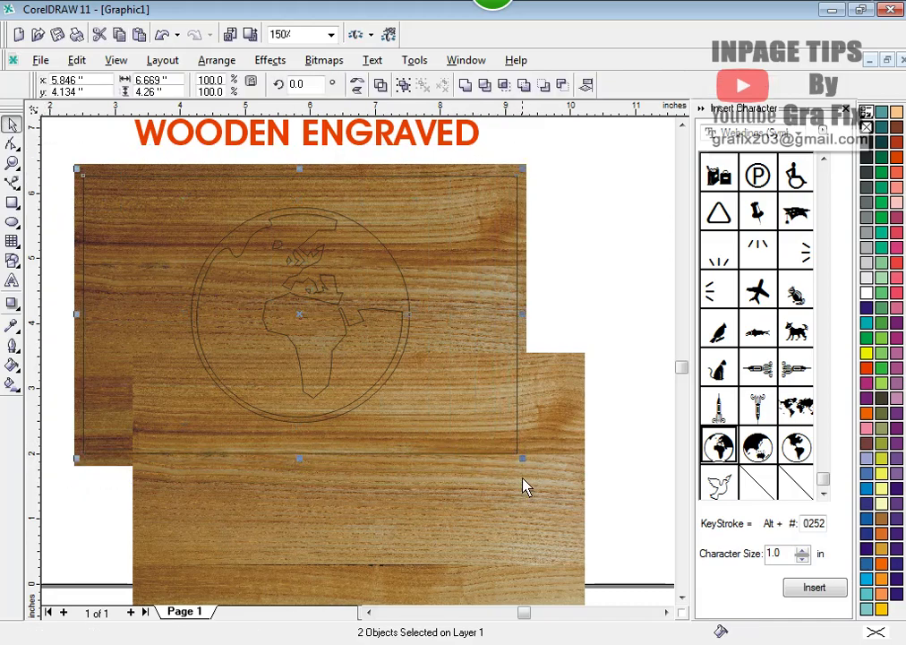
{"action": "left_click", "coordinate": [381, 85]}
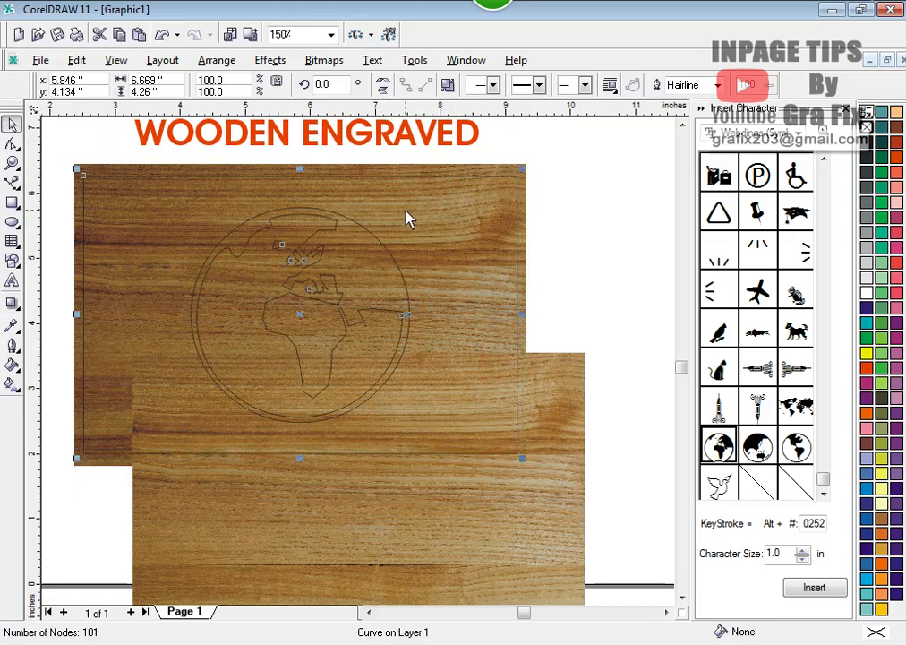
{"action": "left_click", "coordinate": [612, 337]}
Move the loose wood texture further down and PowerClip it inside the combined globe and rectangle curve.
{"action": "left_click_drag", "start_coordinate": [572, 384], "coordinate": [605, 436]}
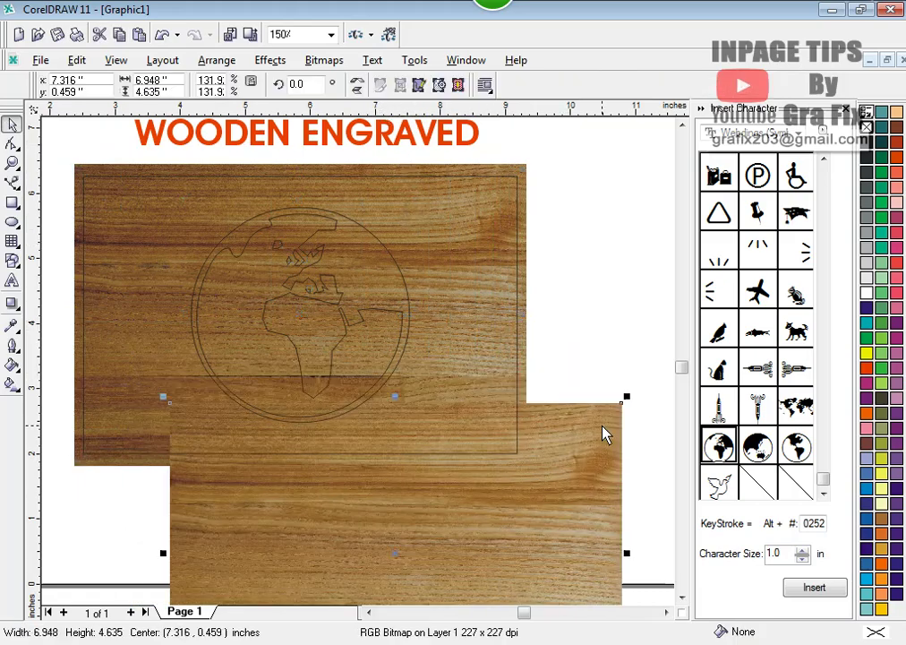
{"action": "left_click", "coordinate": [270, 60]}
{"action": "mouse_move", "coordinate": [304, 252]}
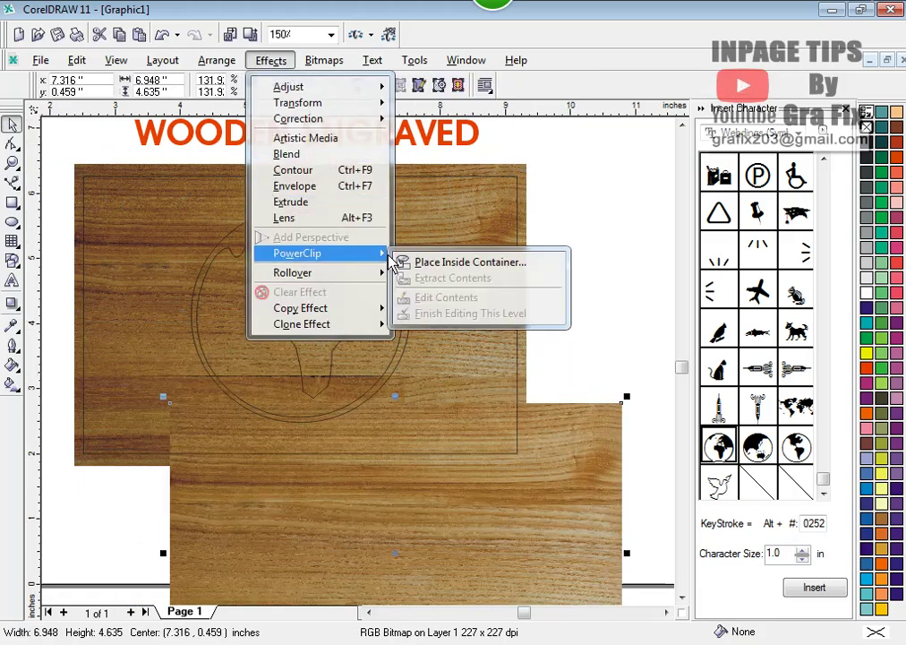
{"action": "left_click", "coordinate": [425, 262]}
Edit the globe PowerClip's contents, centre the wood texture on the page and finish editing.
{"action": "right_click", "coordinate": [419, 204]}
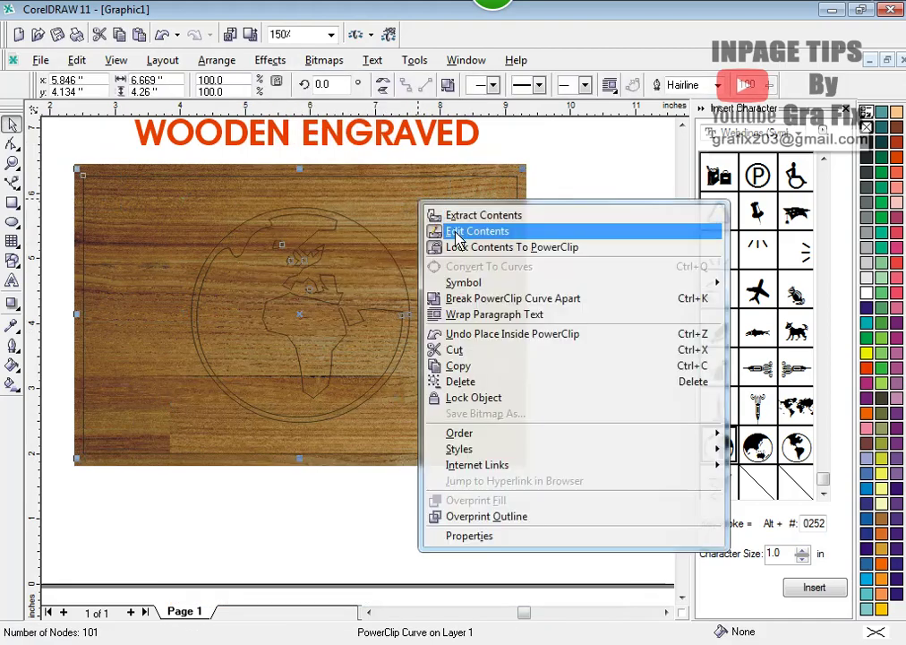
{"action": "left_click", "coordinate": [448, 229]}
{"action": "left_click", "coordinate": [554, 480]}
{"action": "key", "text": "p"}
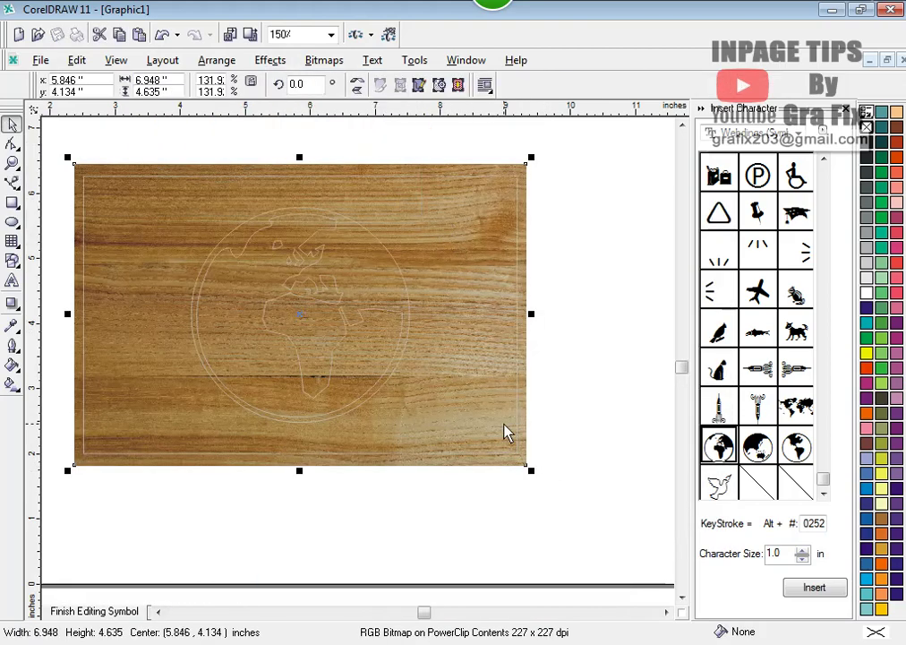
{"action": "right_click", "coordinate": [390, 214]}
{"action": "left_click", "coordinate": [439, 236]}
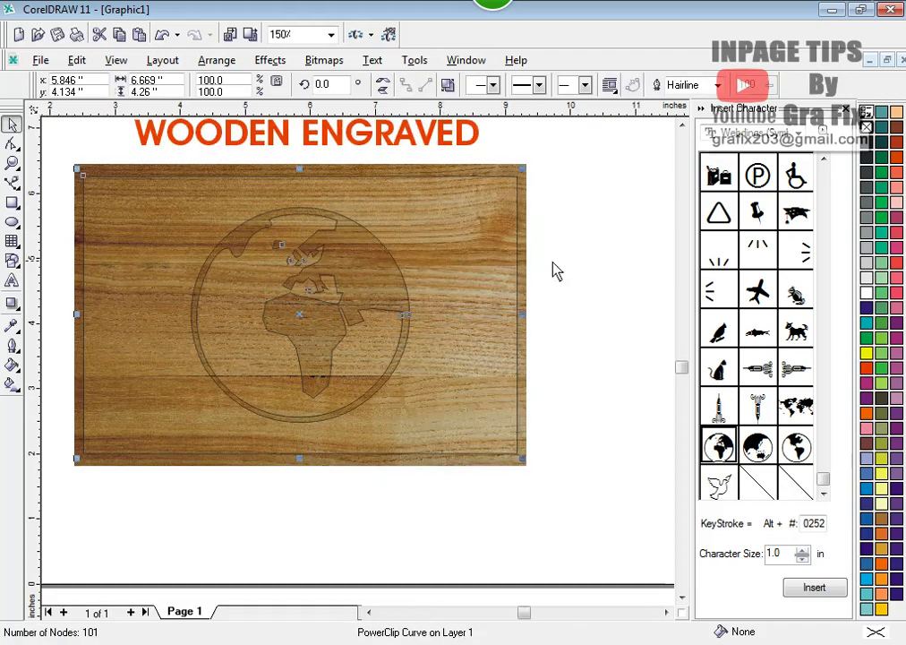
Remove the outline from the globe PowerClip curve.
{"action": "left_click", "coordinate": [452, 206]}
{"action": "left_click", "coordinate": [591, 224]}
{"action": "left_click", "coordinate": [259, 269]}
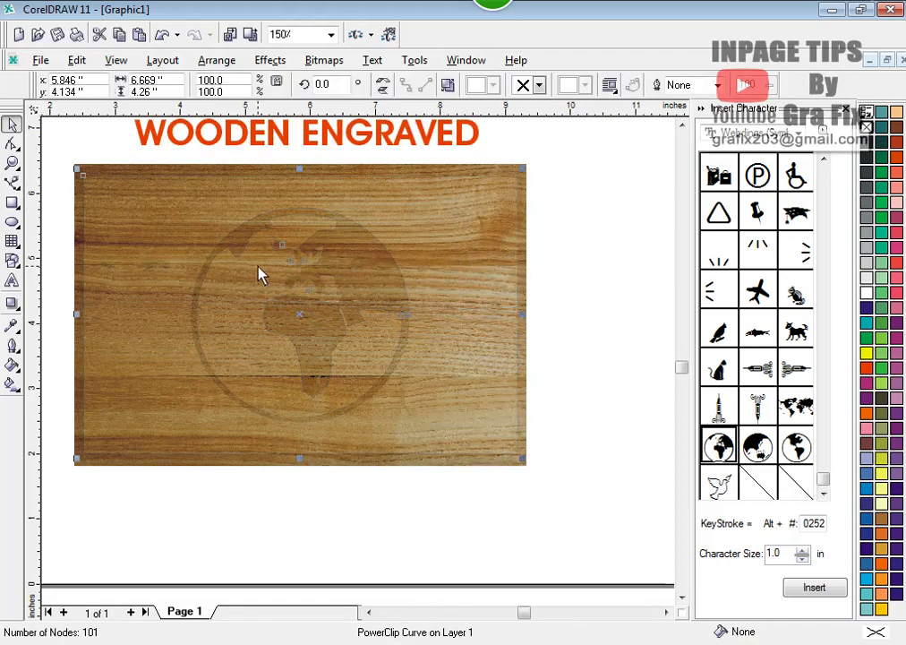
Apply an interactive drop shadow to the globe PowerClip, running from its lower edge up to its upper edge.
{"action": "scroll", "coordinate": [251, 283], "scroll_direction": "up", "scroll_amount": 1}
{"action": "left_click", "coordinate": [87, 232]}
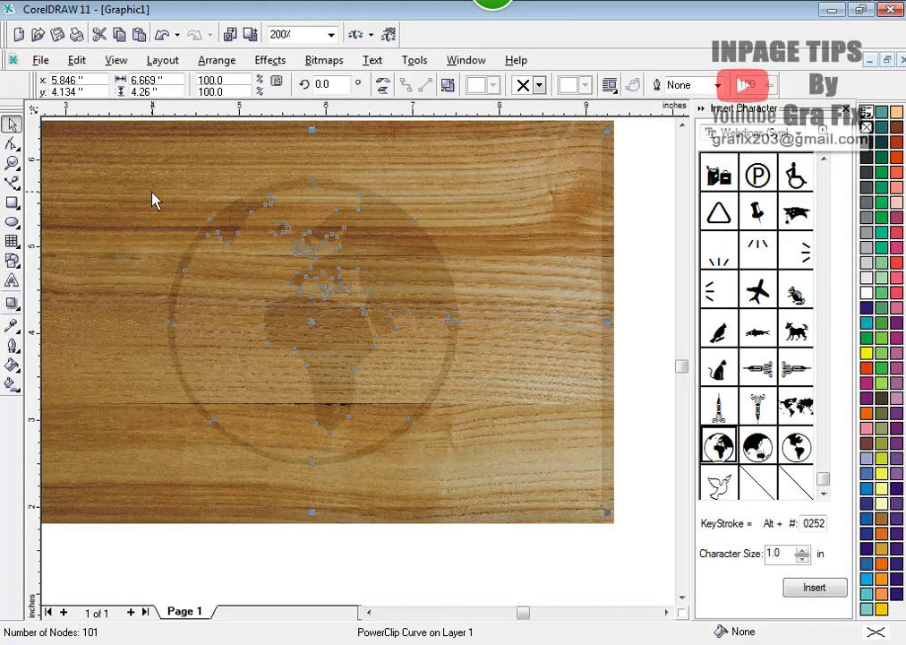
{"action": "left_click", "coordinate": [625, 217]}
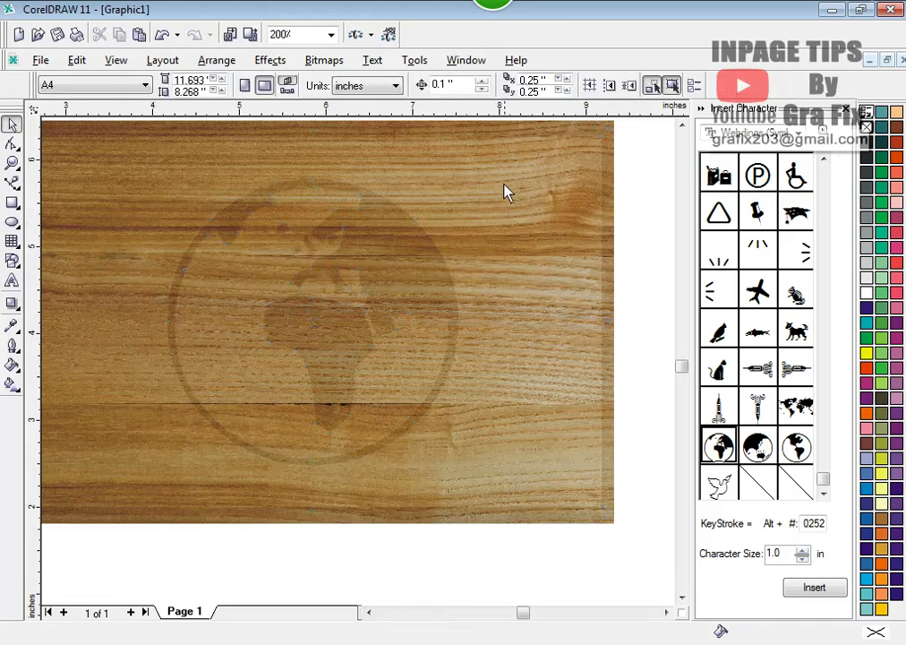
{"action": "left_click", "coordinate": [474, 179]}
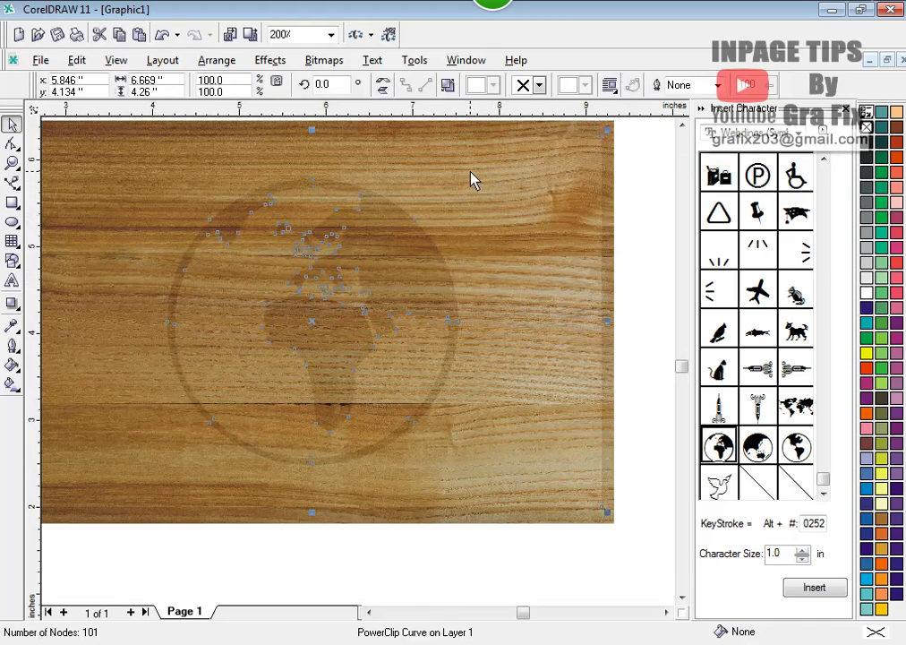
{"action": "left_click", "coordinate": [11, 305]}
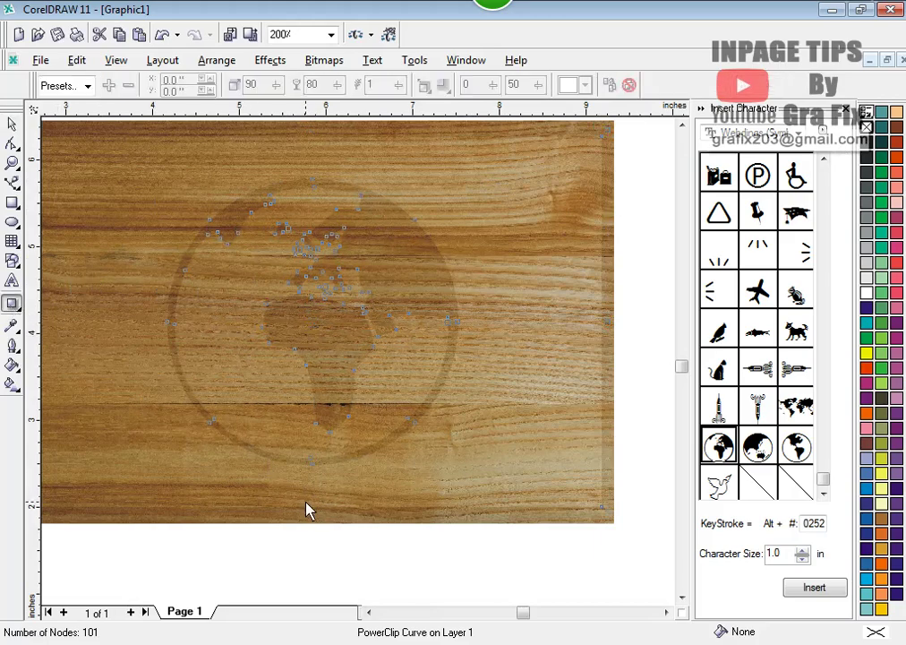
{"action": "left_click_drag", "start_coordinate": [300, 511], "coordinate": [323, 136]}
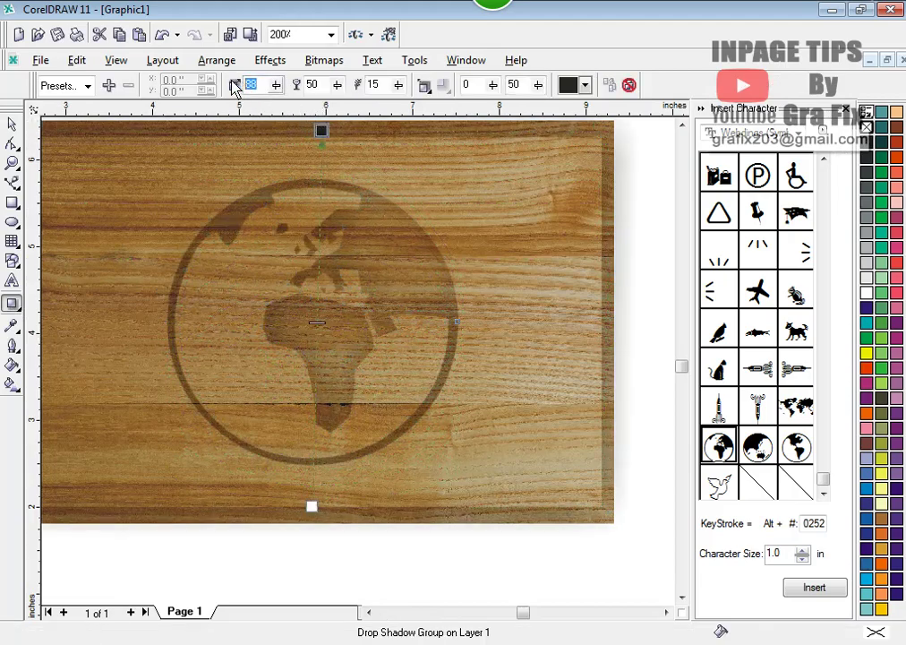
Set the globe drop shadow's angle to 90 and its feathering to 2.
{"action": "type", "text": "0"}
{"action": "key", "text": "Tab"}
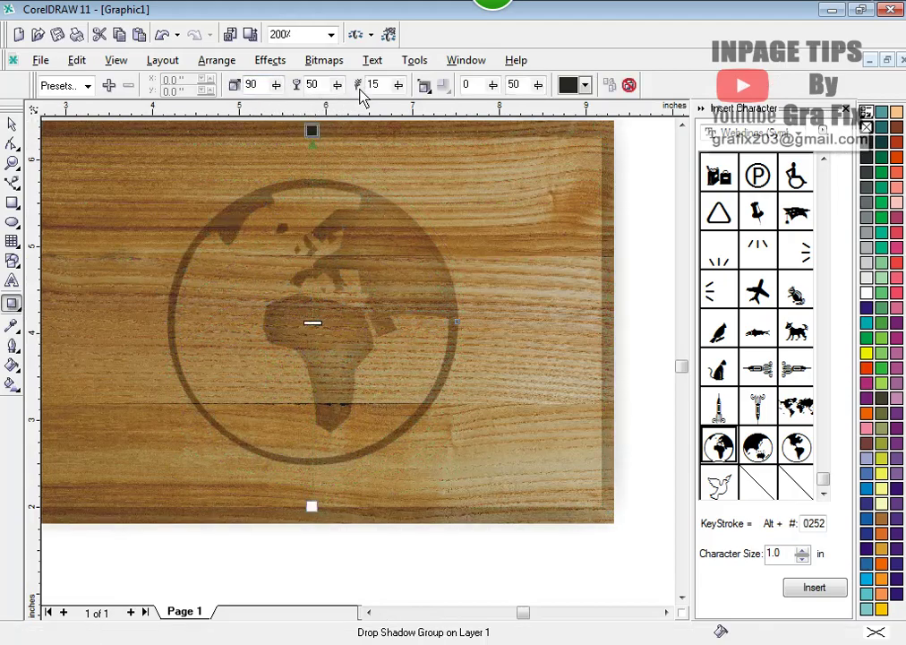
{"action": "type", "text": "2"}
{"action": "key", "text": "Return"}
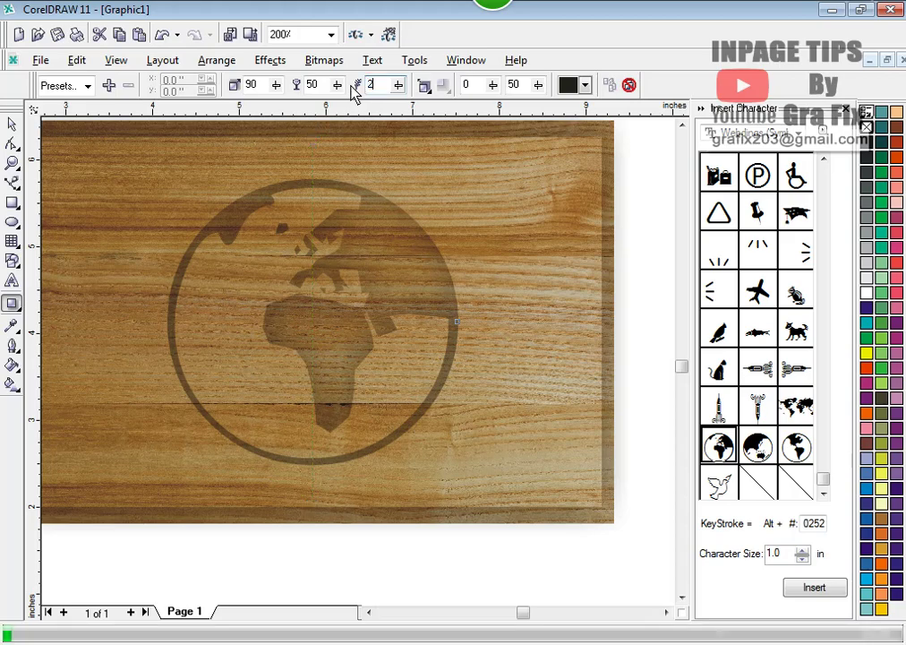
Set the globe drop shadow's feathering to 4 and its feathering direction to Outside.
{"action": "left_click_drag", "start_coordinate": [381, 80], "coordinate": [355, 83]}
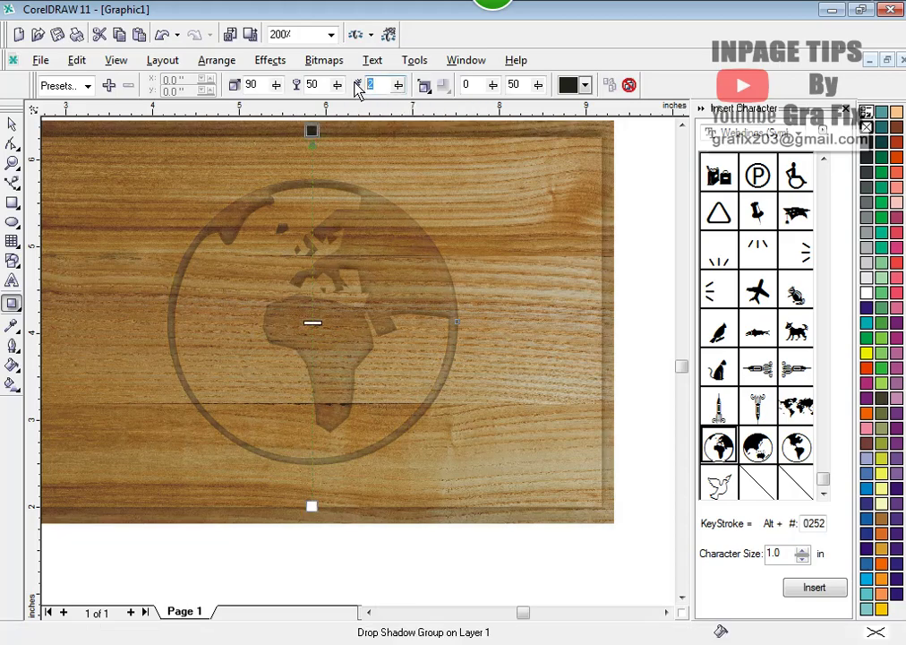
{"action": "type", "text": "4"}
{"action": "key", "text": "Return"}
{"action": "left_click", "coordinate": [427, 87]}
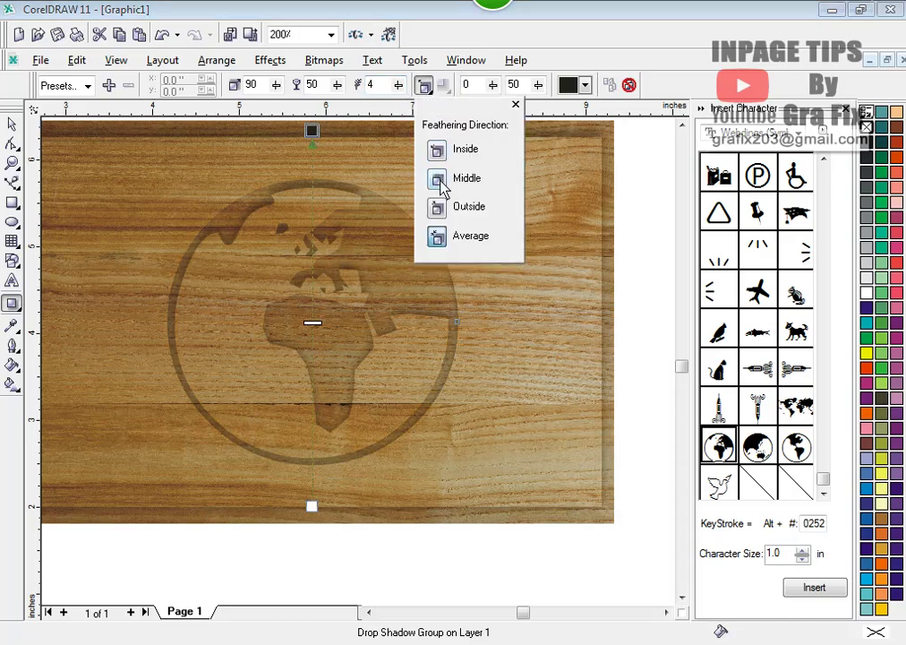
{"action": "left_click", "coordinate": [438, 180]}
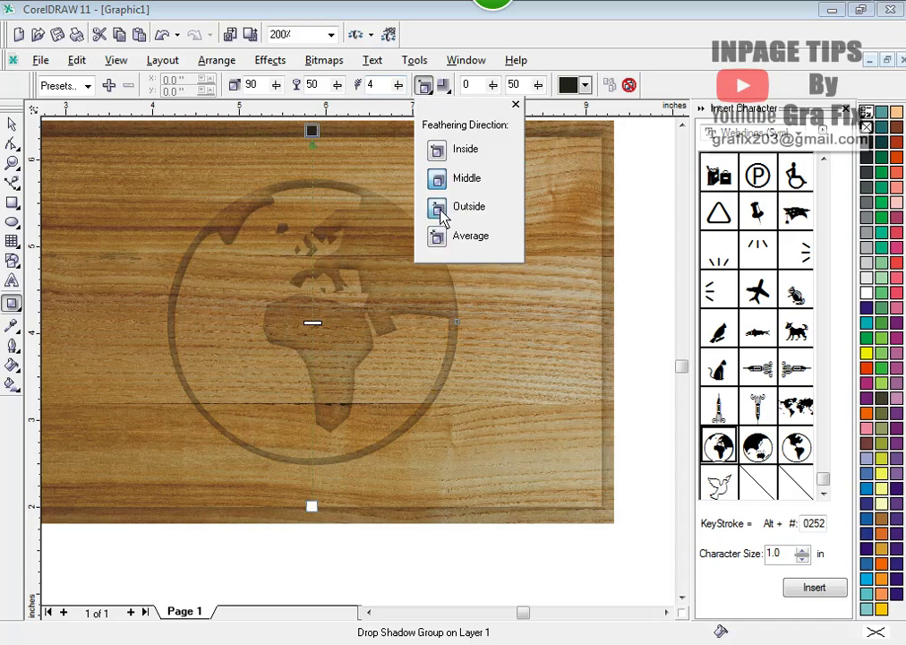
{"action": "left_click", "coordinate": [438, 211]}
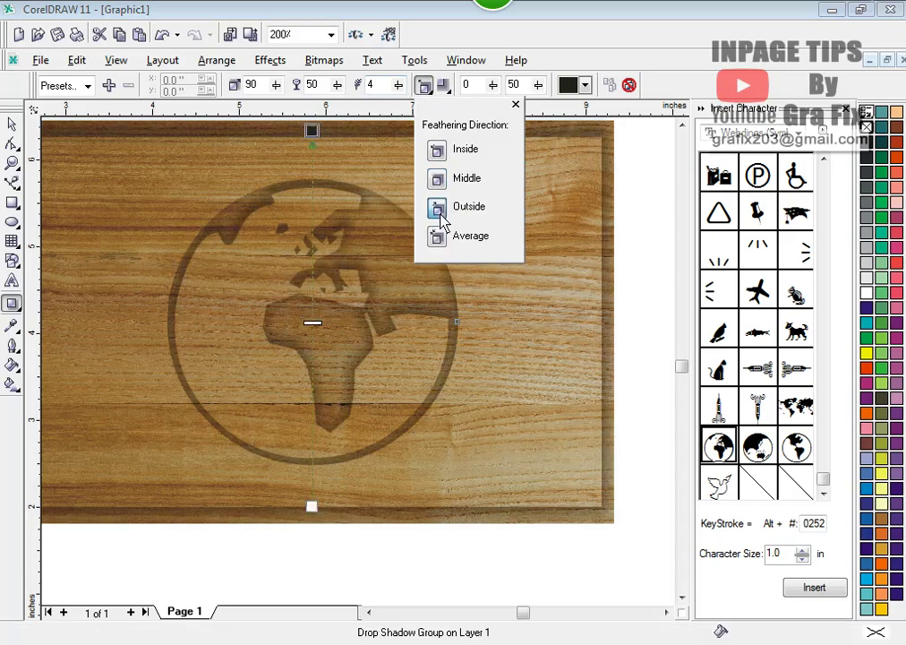
Set the globe drop shadow's feathering direction to Average and its opacity to 40.
{"action": "left_click", "coordinate": [438, 238]}
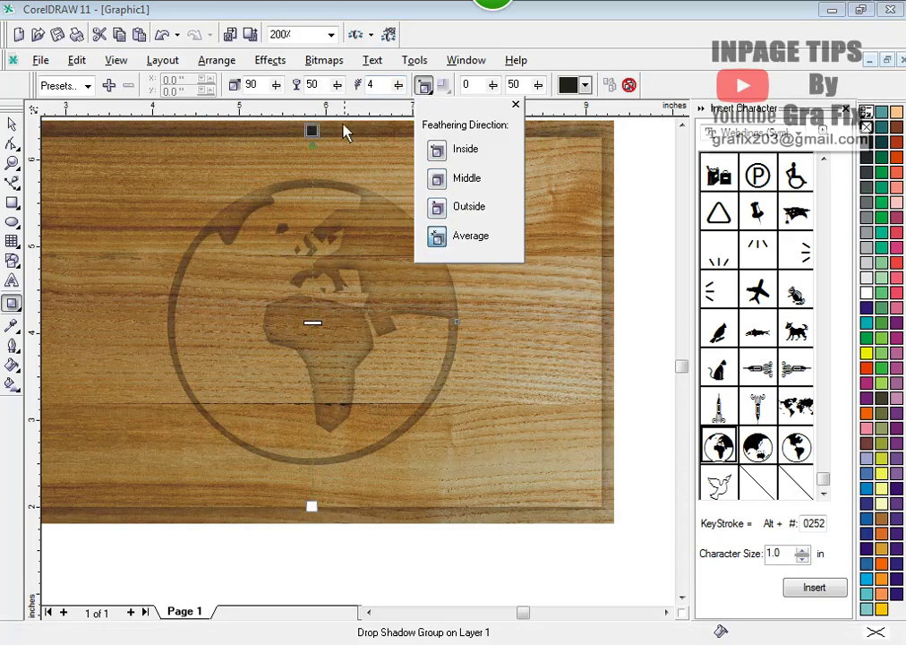
{"action": "left_click", "coordinate": [310, 86]}
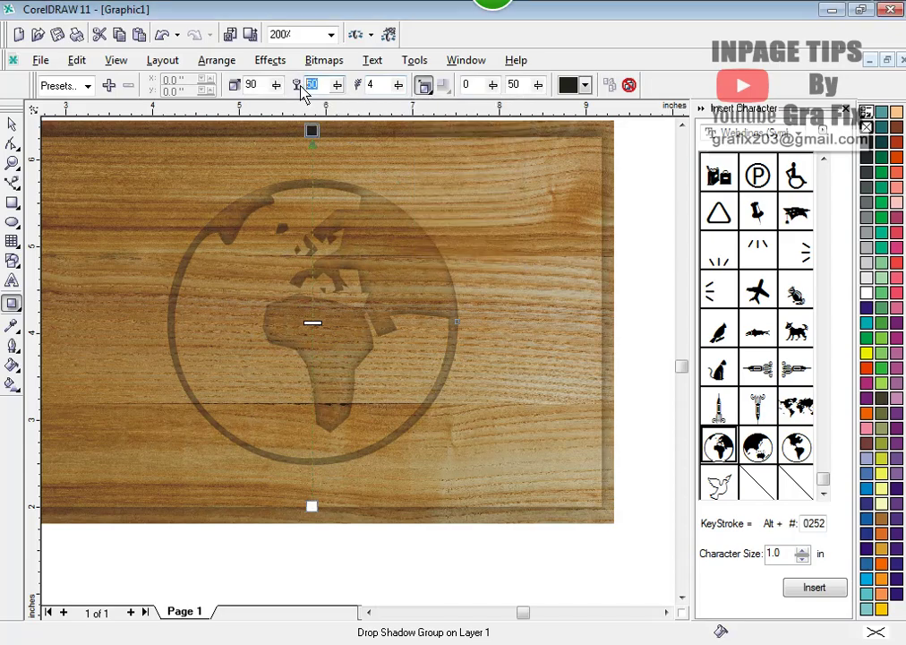
{"action": "type", "text": "40"}
{"action": "key", "text": "Return"}
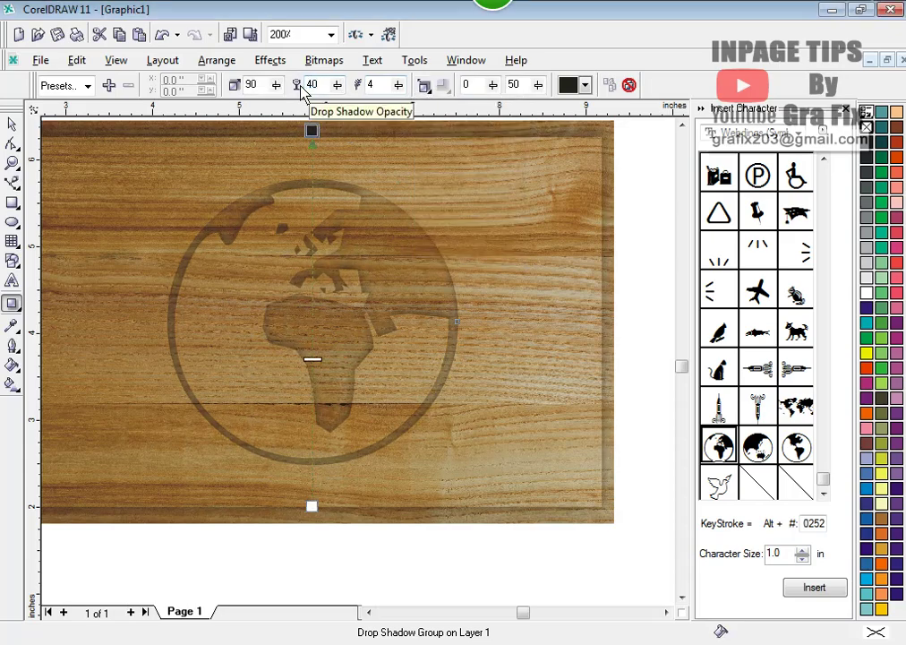
Set the globe drop shadow's feathering direction to Inside and raise its feathering to 50.
{"action": "left_click", "coordinate": [425, 86]}
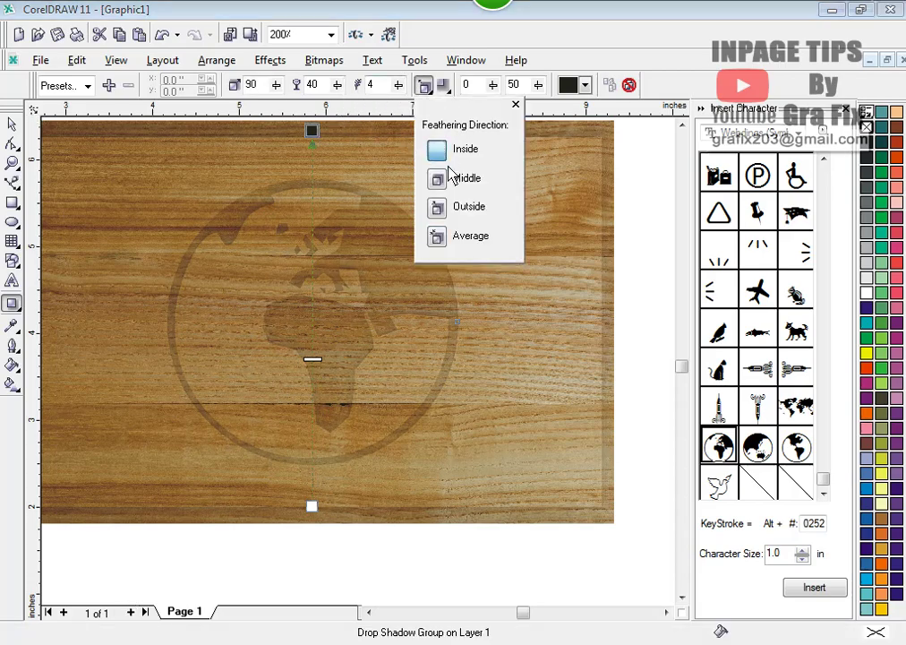
{"action": "left_click", "coordinate": [365, 86]}
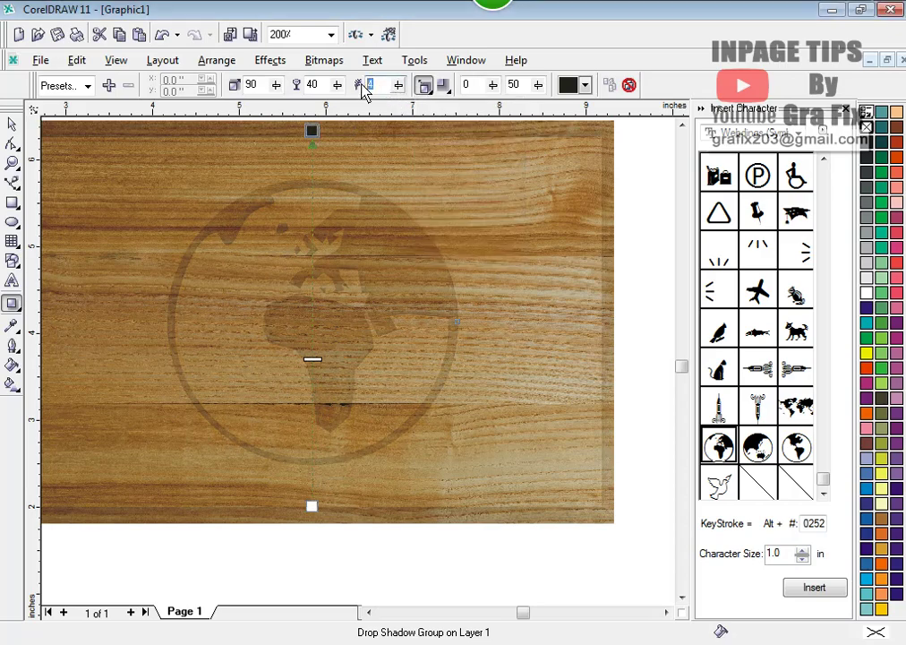
{"action": "key", "text": "Return"}
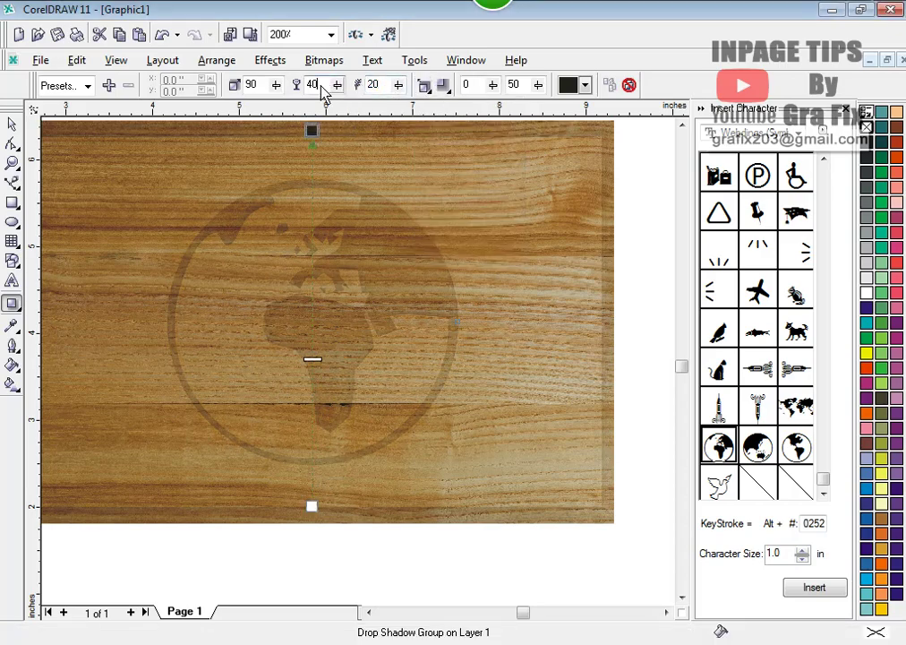
{"action": "left_click", "coordinate": [367, 85]}
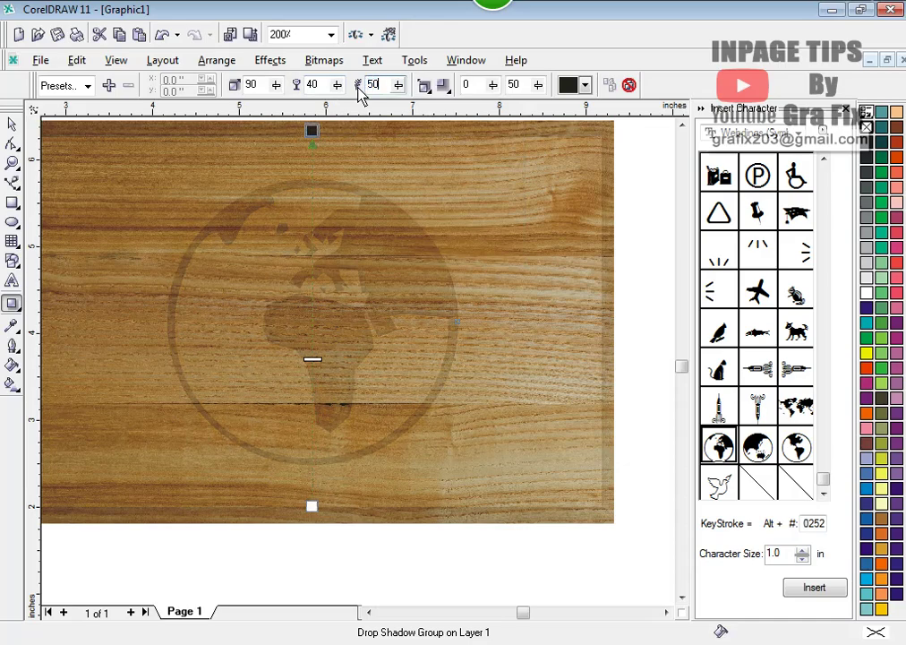
{"action": "type", "text": "50"}
{"action": "key", "text": "Return"}
Move the end of the globe drop shadow slightly downward and set its opacity to 82.
{"action": "mouse_move", "coordinate": [313, 131]}
{"action": "left_mouse_down"}
{"action": "mouse_move", "coordinate": [310, 165]}
{"action": "mouse_move", "coordinate": [313, 136]}
{"action": "left_mouse_up"}
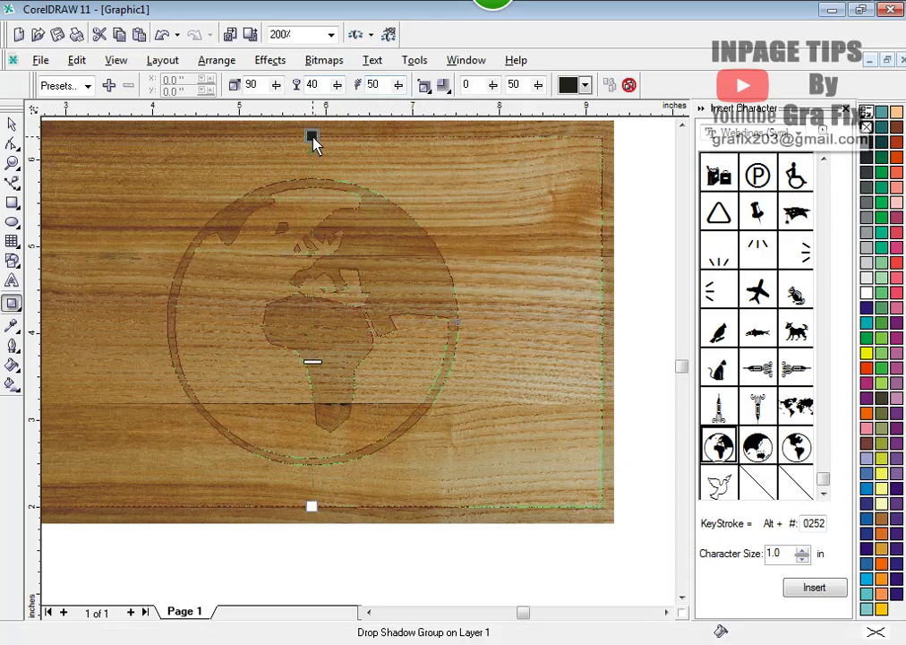
{"action": "left_click", "coordinate": [337, 85]}
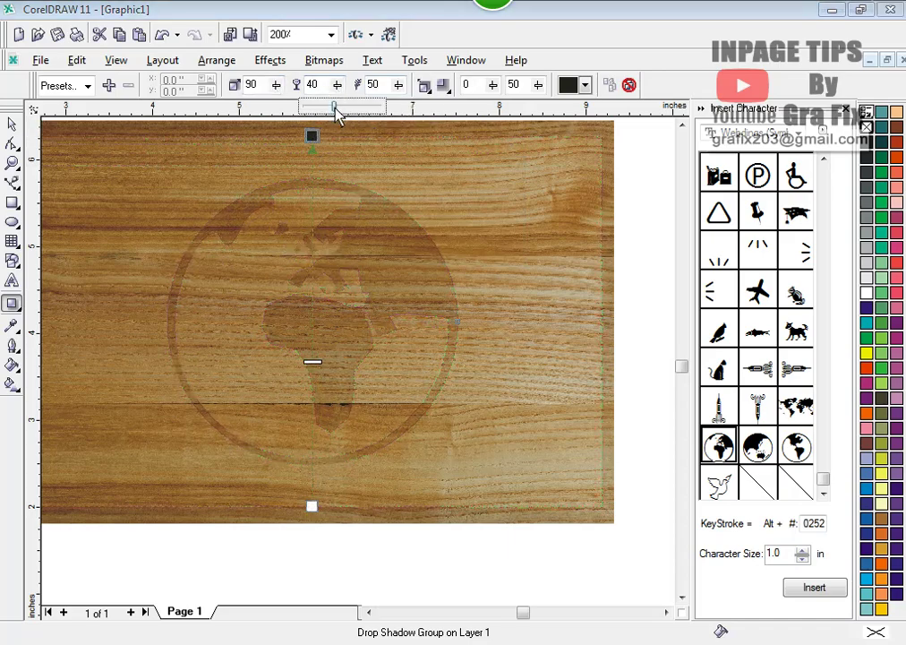
{"action": "left_click_drag", "start_coordinate": [337, 107], "coordinate": [370, 108]}
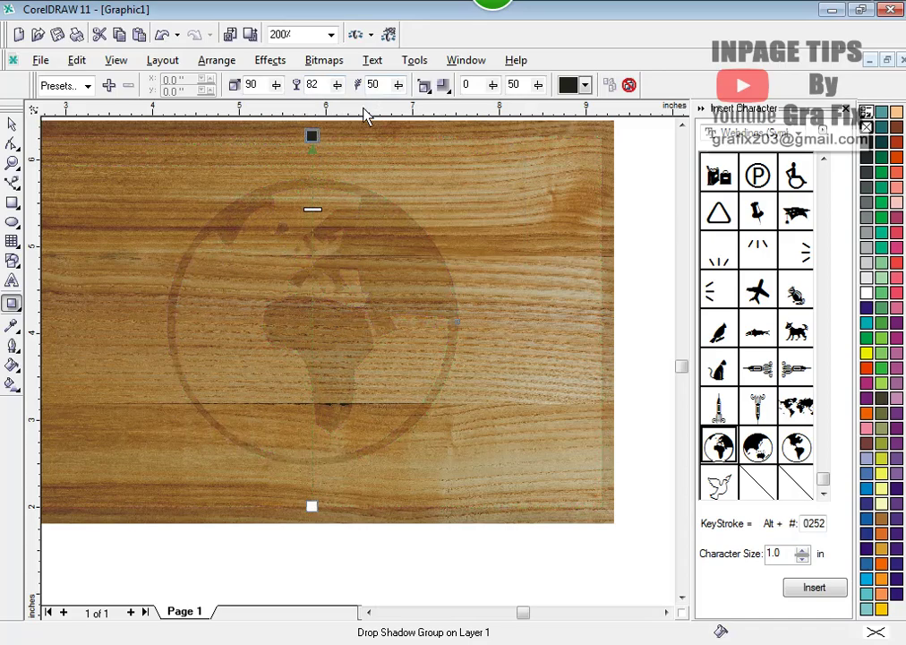
Set the globe drop shadow's feathering edges to Flat and its feathering direction to Middle.
{"action": "left_click", "coordinate": [442, 85]}
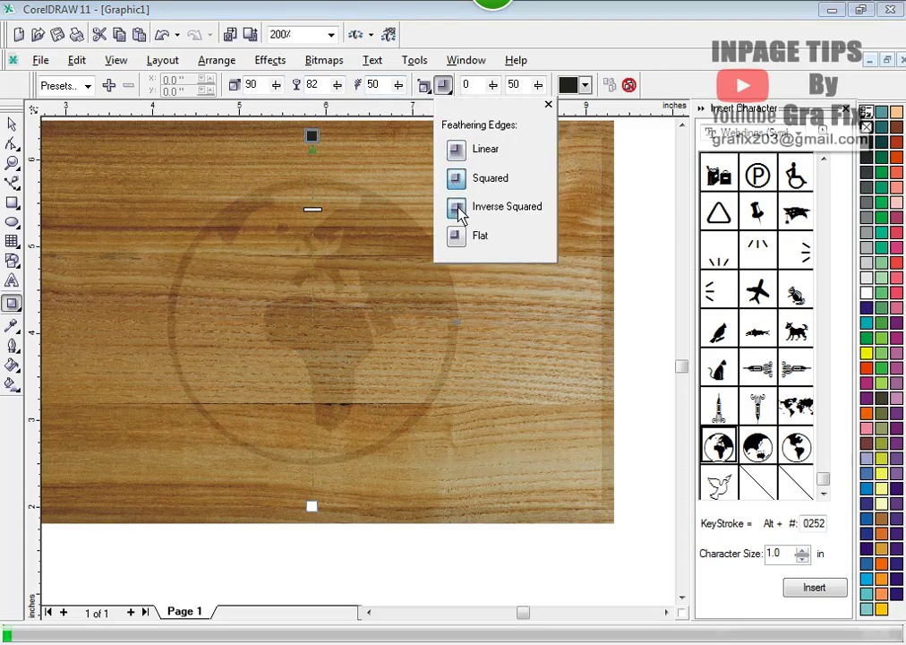
{"action": "left_click", "coordinate": [457, 236]}
{"action": "left_click", "coordinate": [423, 86]}
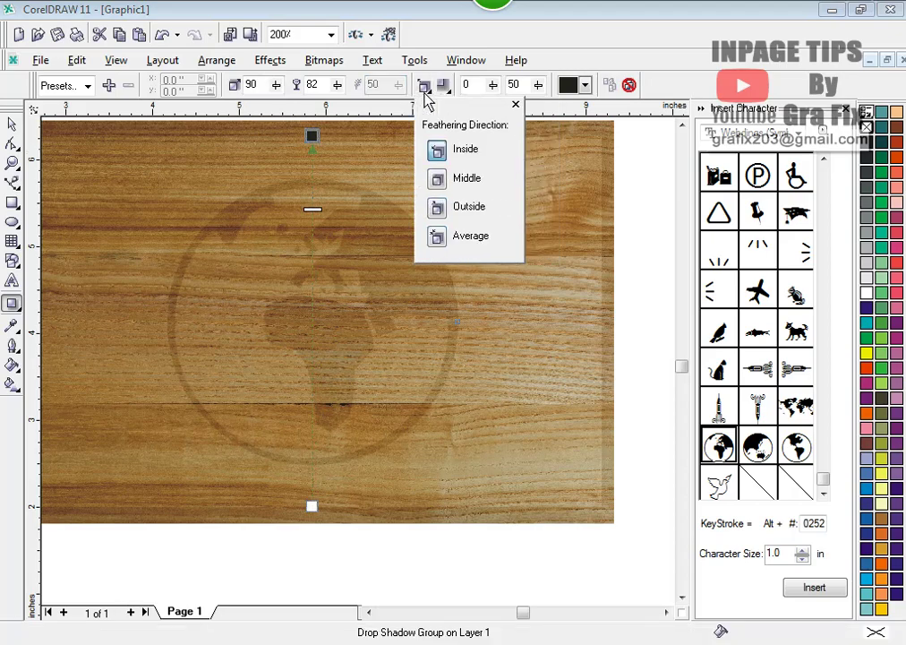
{"action": "left_click", "coordinate": [438, 180]}
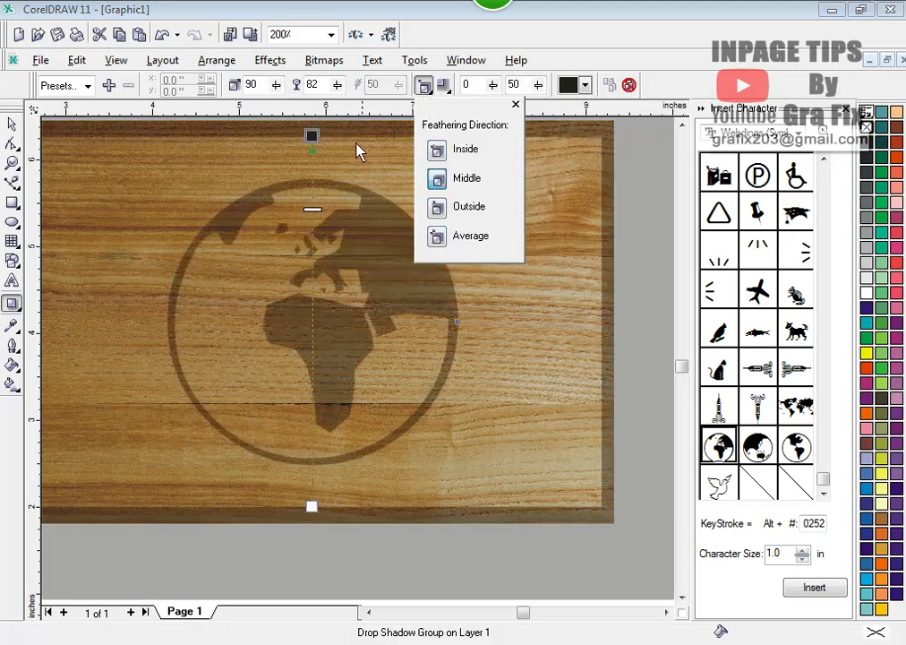
{"action": "left_click", "coordinate": [328, 88]}
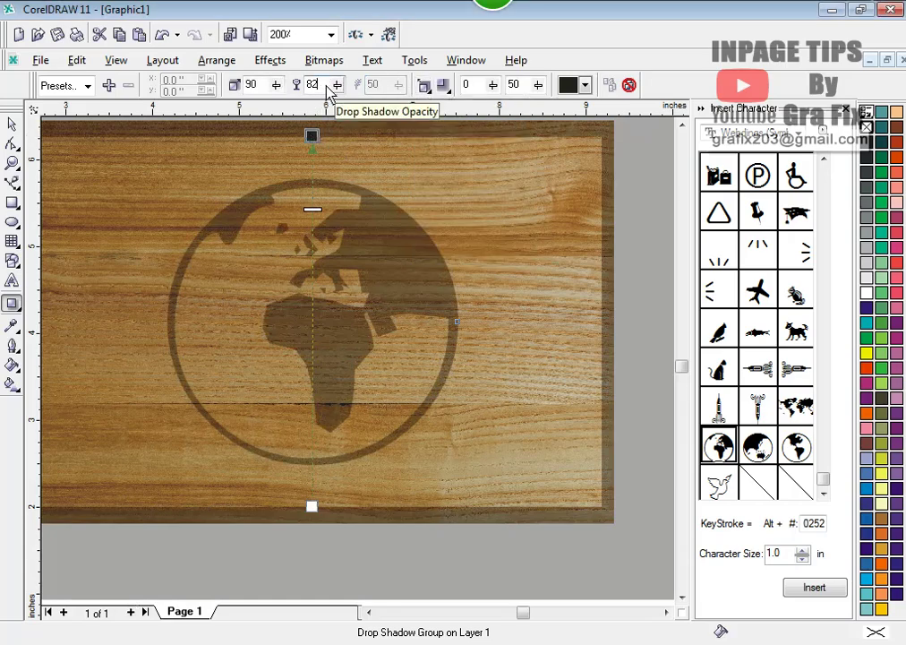
Set the globe drop shadow's fade to 73, with the stretch at 50.
{"action": "left_click", "coordinate": [492, 88]}
{"action": "mouse_move", "coordinate": [494, 106]}
{"action": "left_mouse_down"}
{"action": "mouse_move", "coordinate": [516, 116]}
{"action": "mouse_move", "coordinate": [502, 96]}
{"action": "mouse_move", "coordinate": [498, 106]}
{"action": "left_mouse_up"}
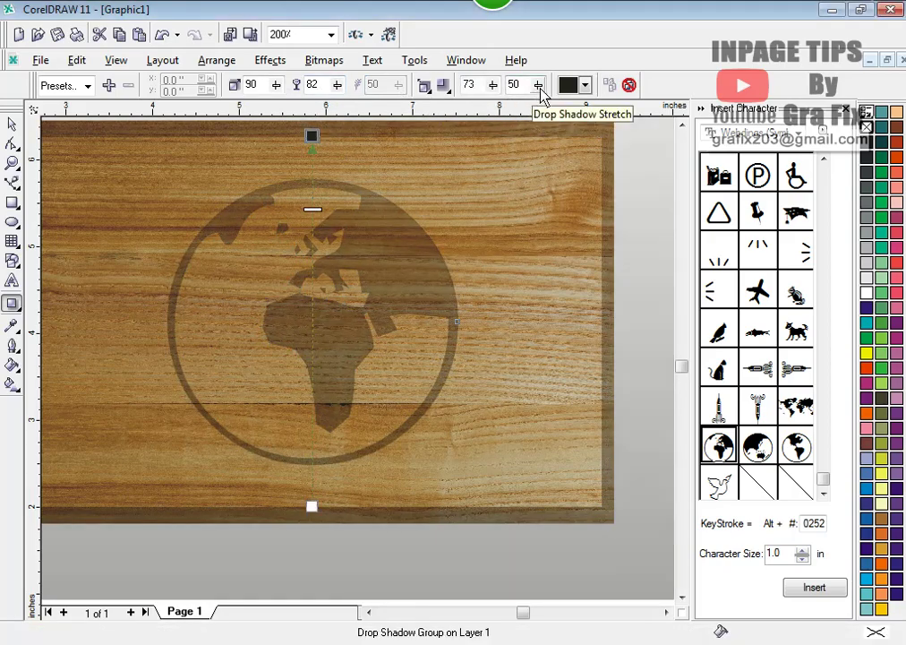
{"action": "left_click", "coordinate": [539, 88]}
{"action": "left_click_drag", "start_coordinate": [538, 103], "coordinate": [530, 108]}
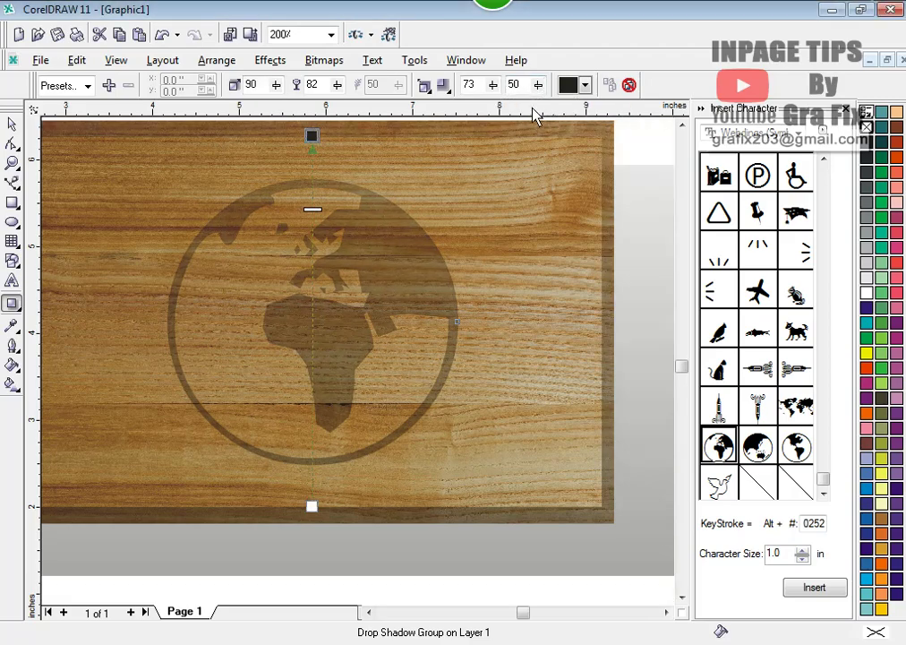
Move the end of the globe drop shadow slightly upward to an angle of 88 and set its feathering direction to Outside.
{"action": "left_click_drag", "start_coordinate": [317, 137], "coordinate": [320, 130]}
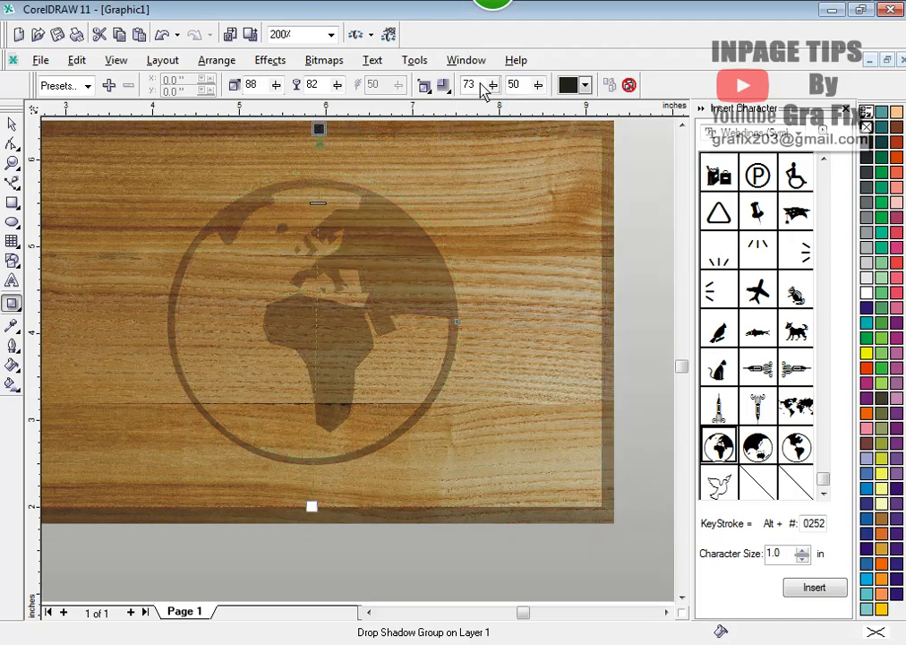
{"action": "left_click", "coordinate": [424, 85]}
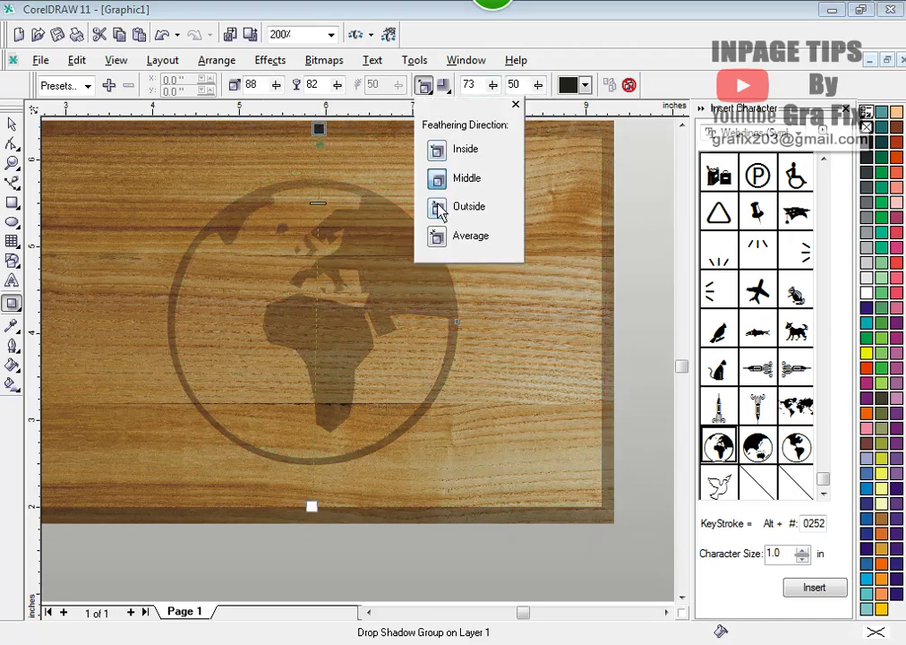
{"action": "left_click", "coordinate": [438, 208]}
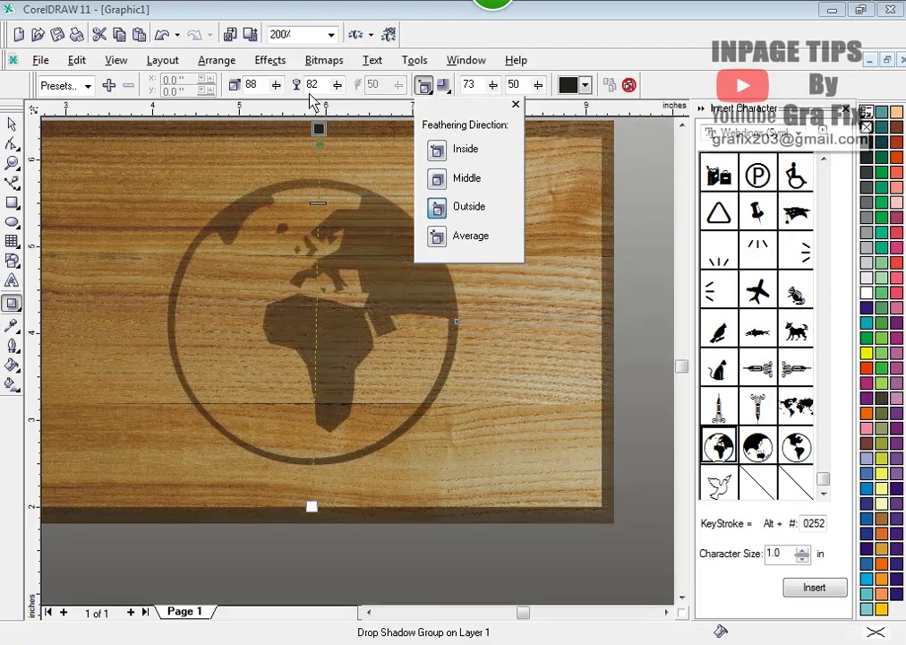
Set the globe drop shadow's opacity to 10 and leave the drop shadow tool.
{"action": "double_click", "coordinate": [305, 85]}
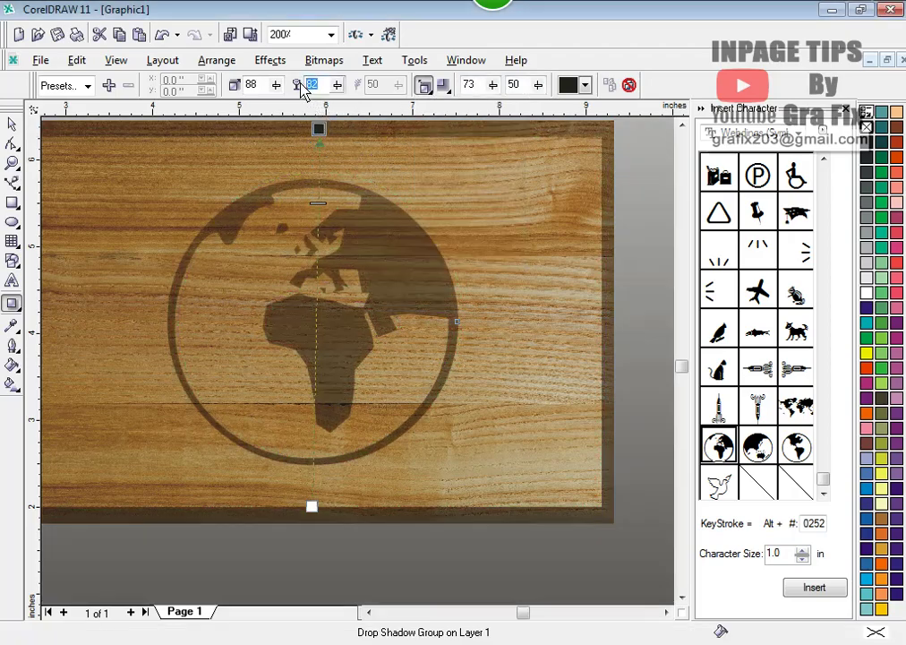
{"action": "type", "text": "10"}
{"action": "key", "text": "Return"}
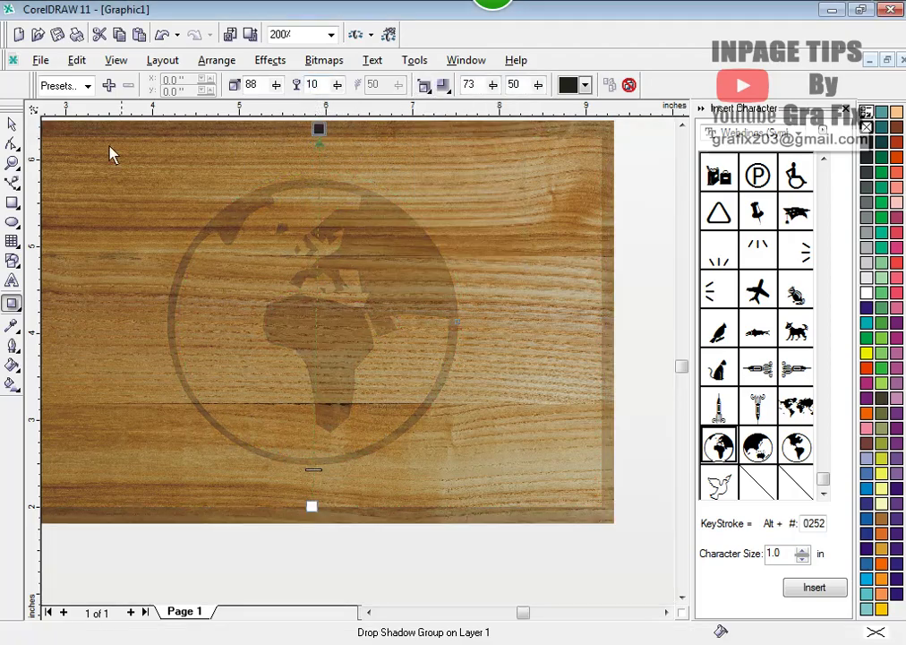
{"action": "left_click", "coordinate": [8, 123]}
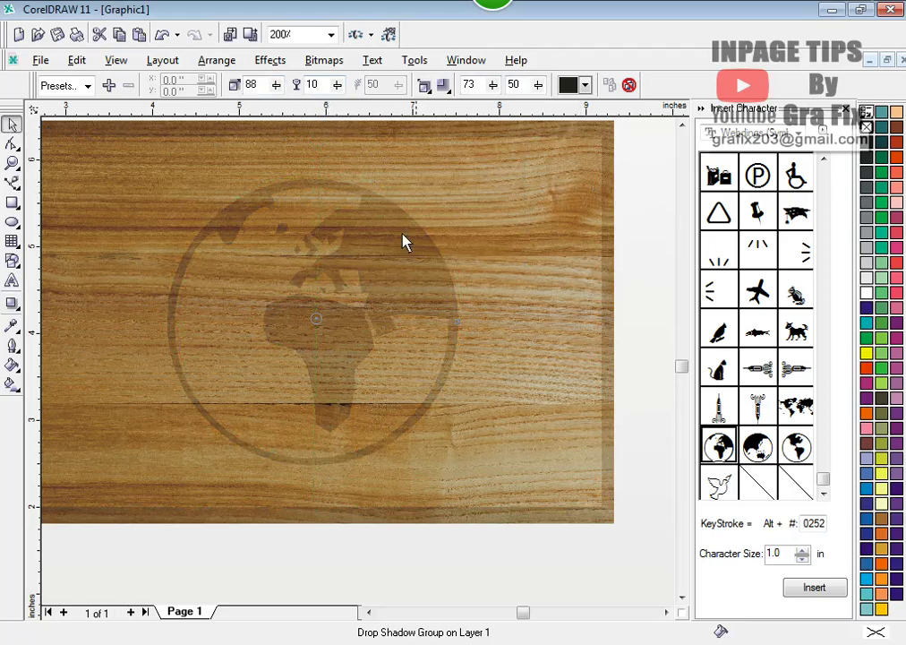
{"action": "scroll", "coordinate": [330, 280], "scroll_direction": "up", "scroll_amount": 2}
{"action": "scroll", "coordinate": [270, 310], "scroll_direction": "down", "scroll_amount": 3}
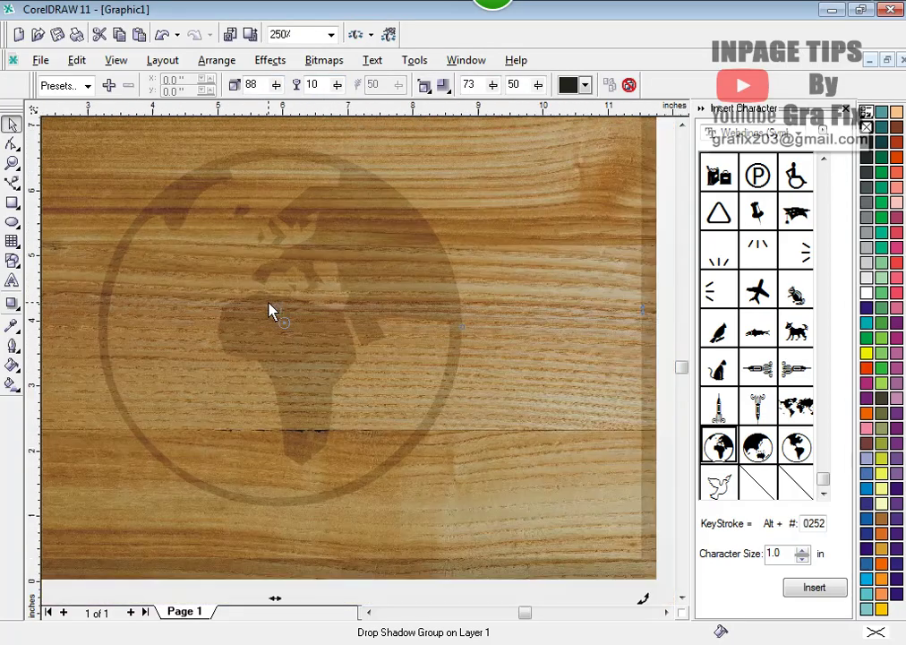
{"action": "scroll", "coordinate": [260, 310], "scroll_direction": "up", "scroll_amount": 1}
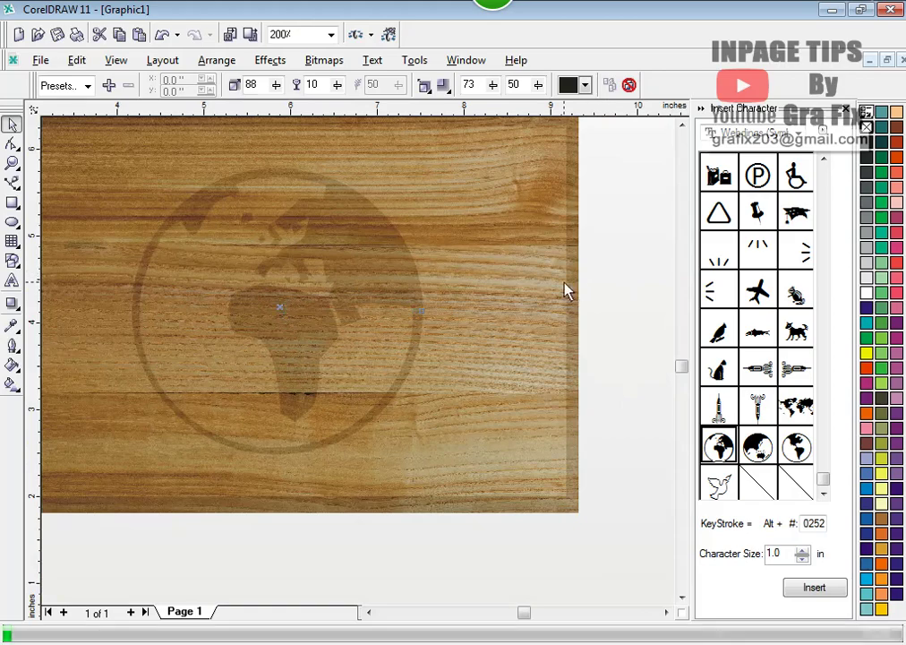
{"action": "left_click", "coordinate": [744, 643]}
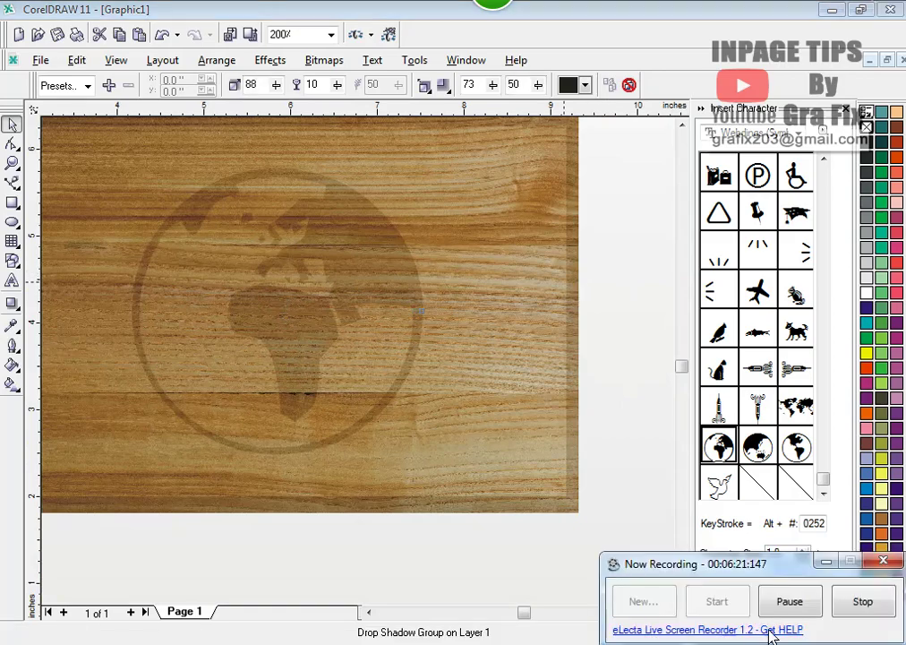